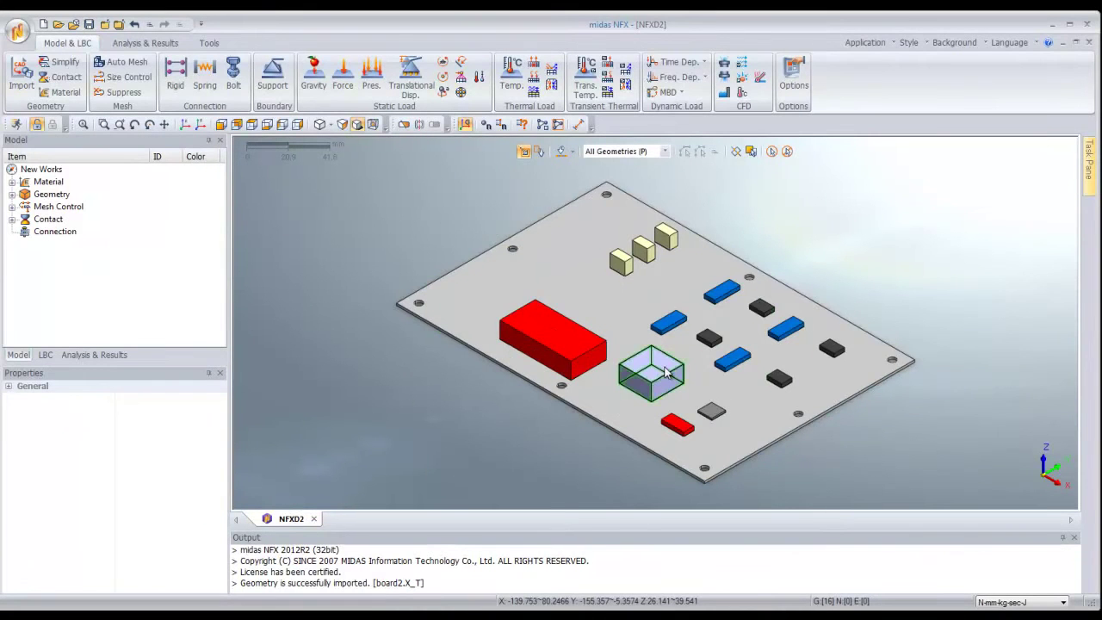
Step: Rotate the view to inspect the imported PC board and its components
mouse_move(656, 366)
middle_down()
mouse_move(674, 325)
mouse_move(674, 372)
middle_up()
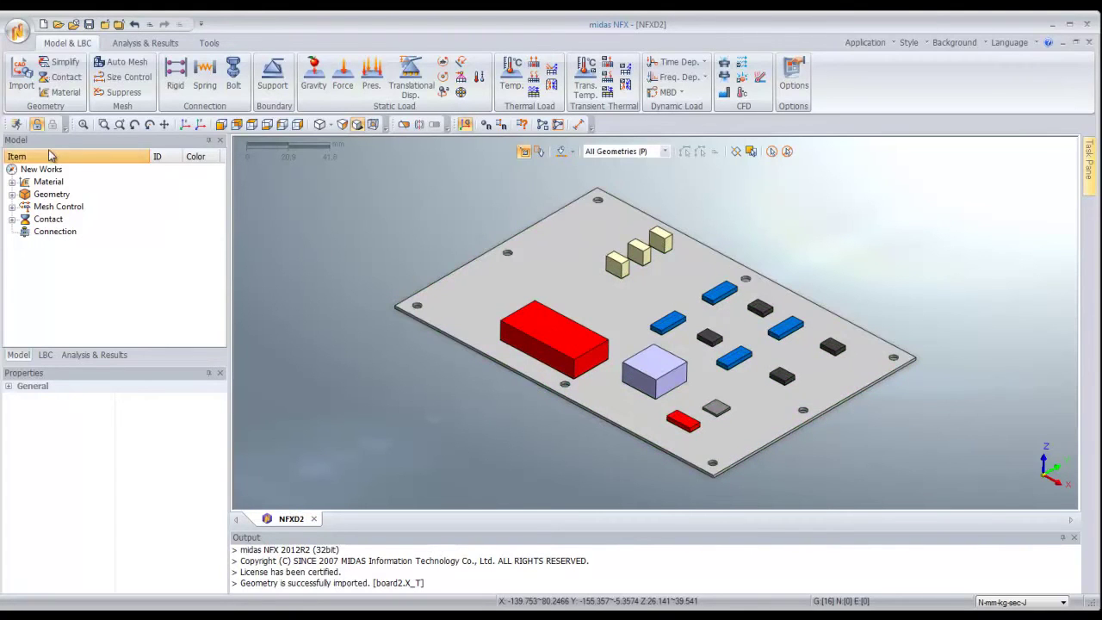
Step: Add AISI 1020 from the library's Steel category as a new material
click(12, 182)
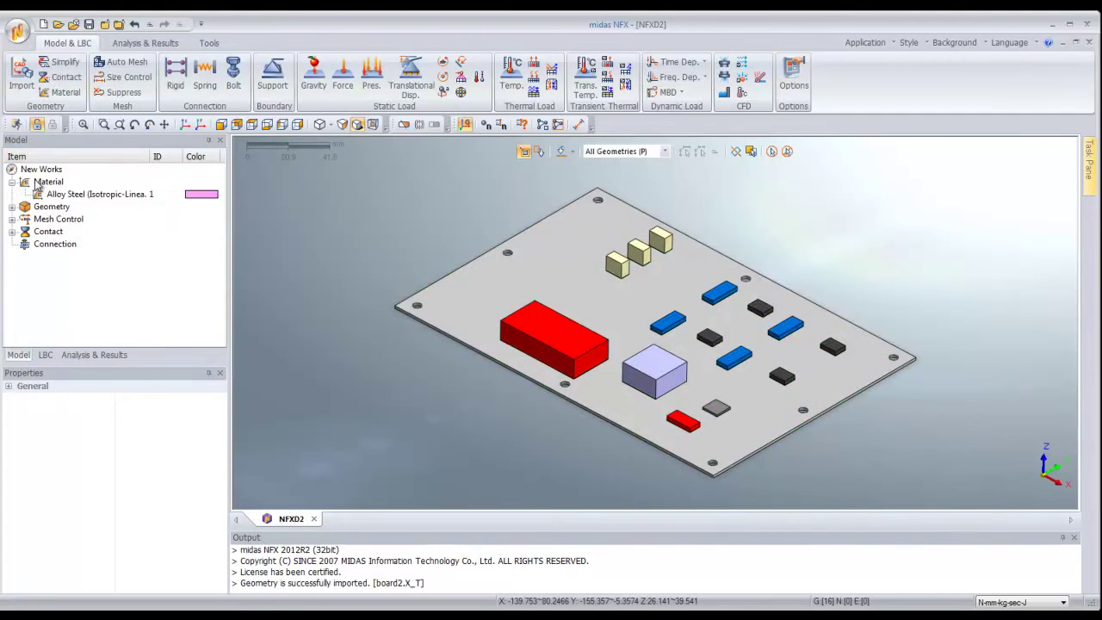
right_click(39, 186)
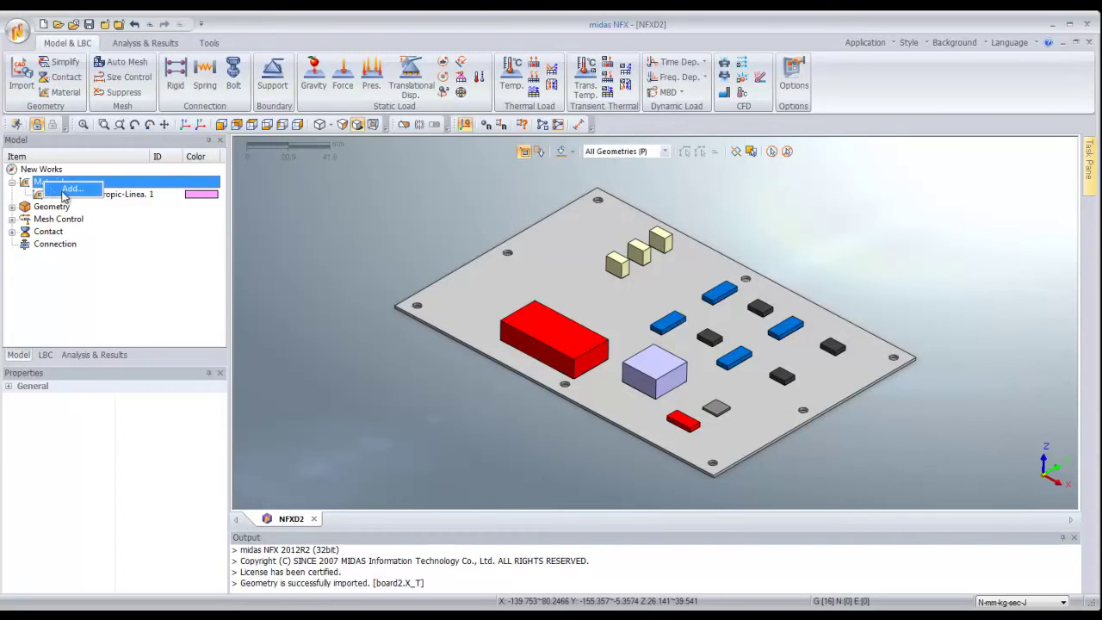
click(69, 189)
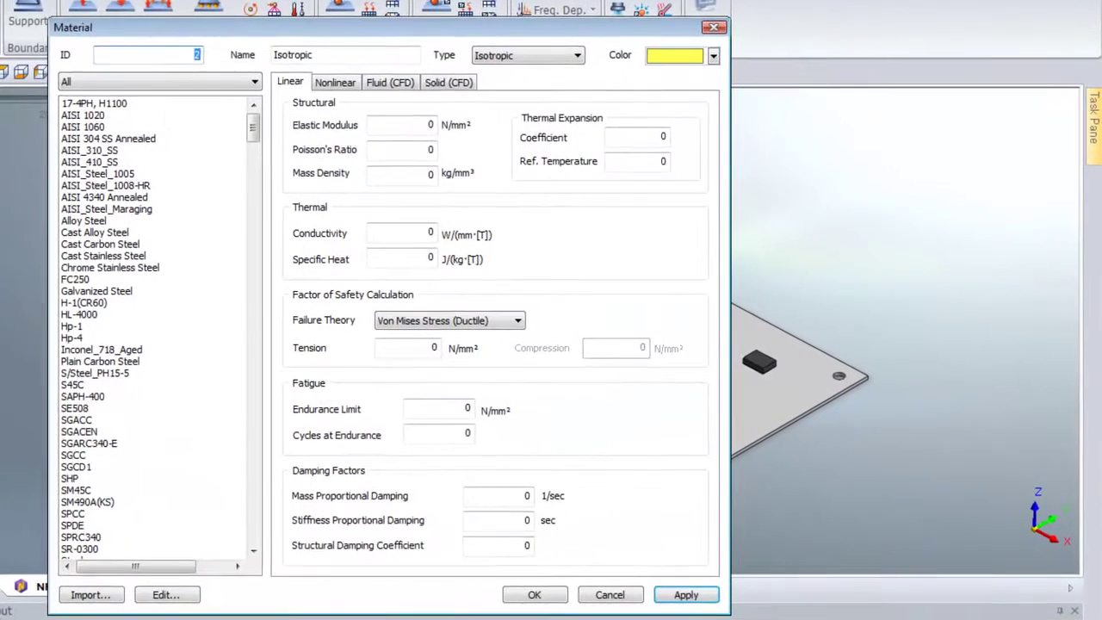
click(101, 79)
click(103, 108)
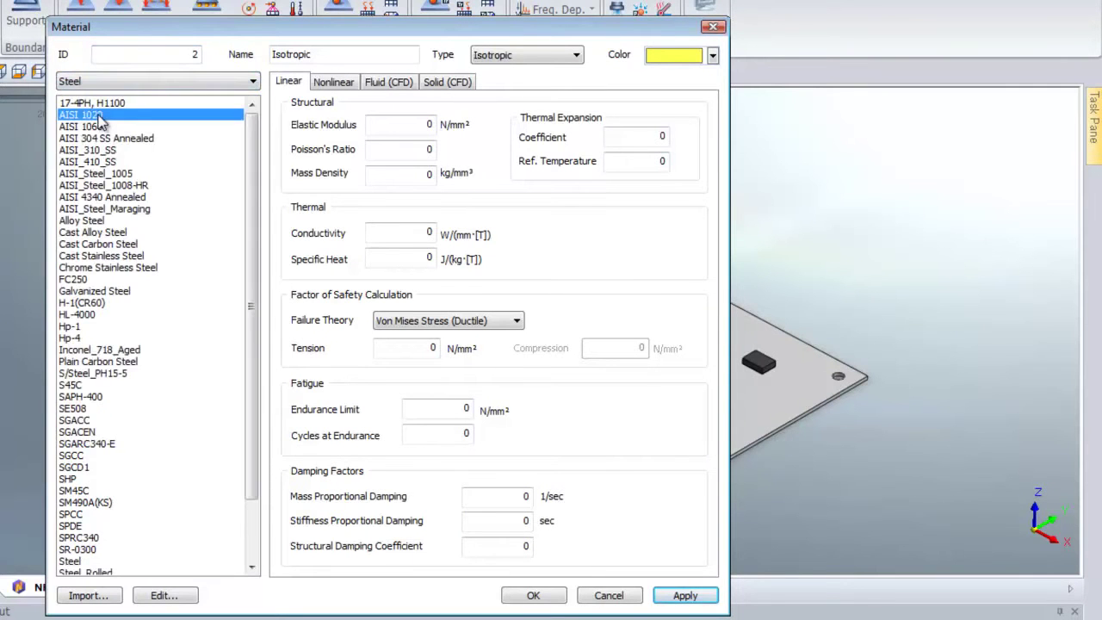
click(101, 117)
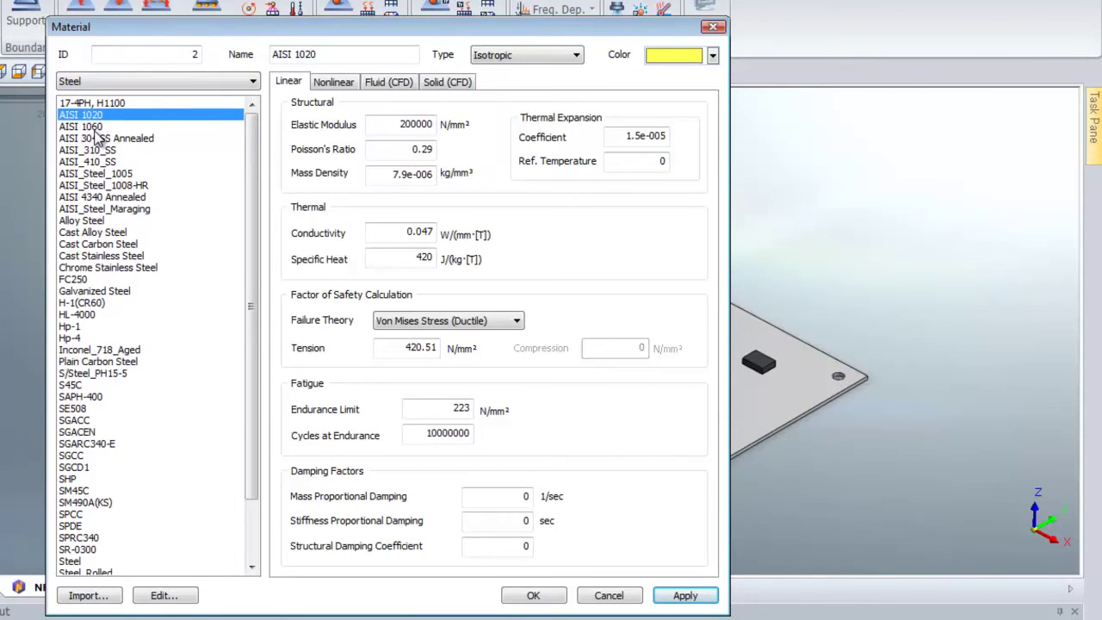
click(93, 127)
click(95, 114)
click(533, 596)
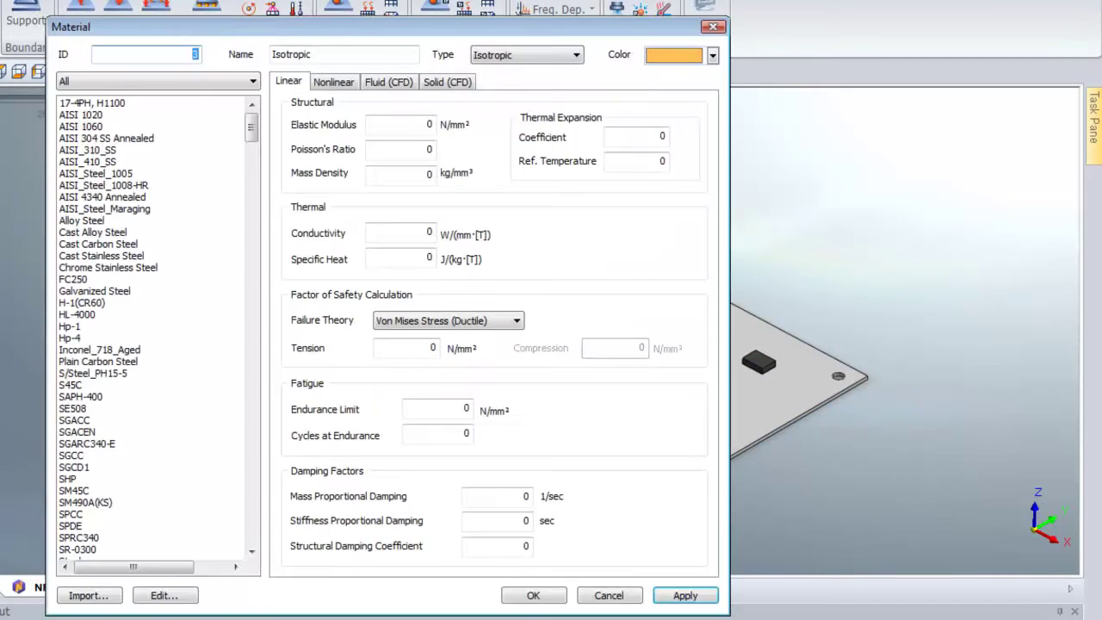
Step: Add the PCB material from the library's Plastics category
click(110, 81)
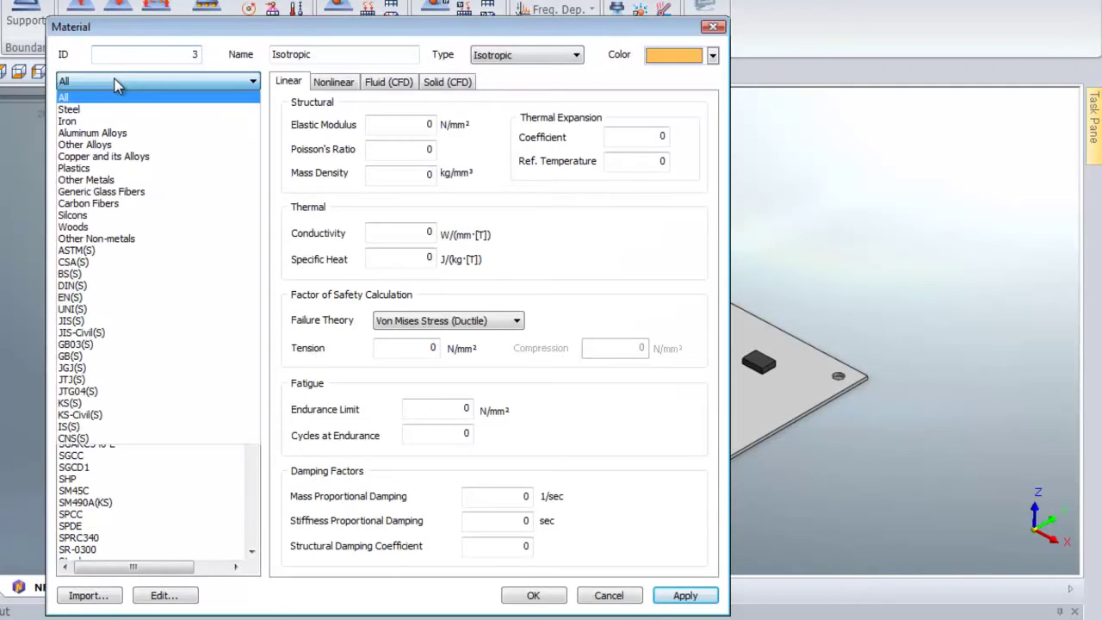
click(134, 169)
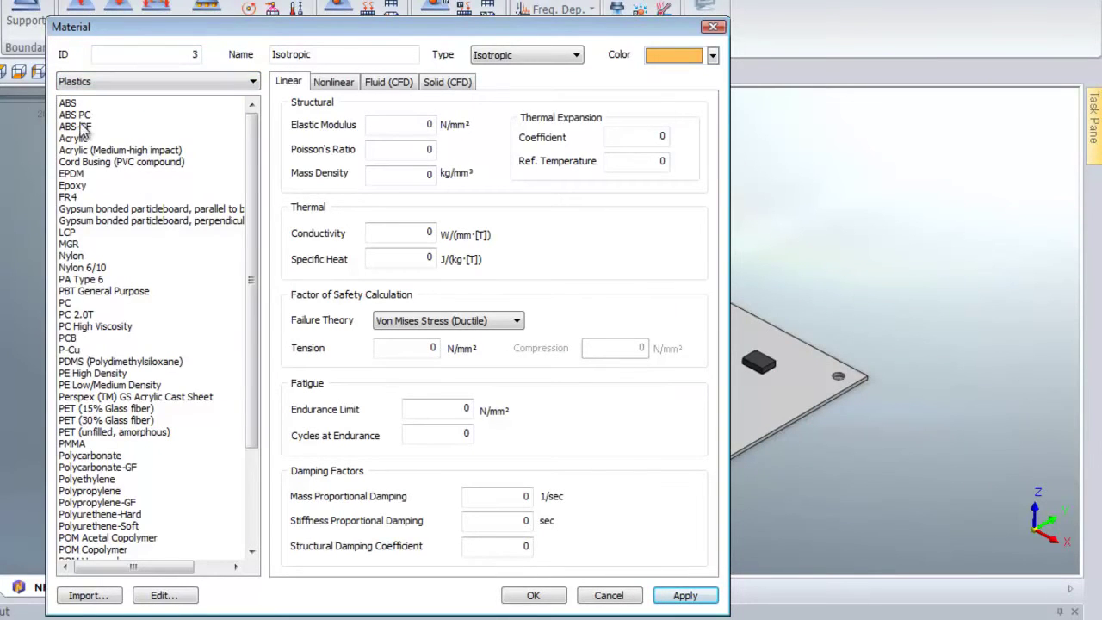
click(78, 339)
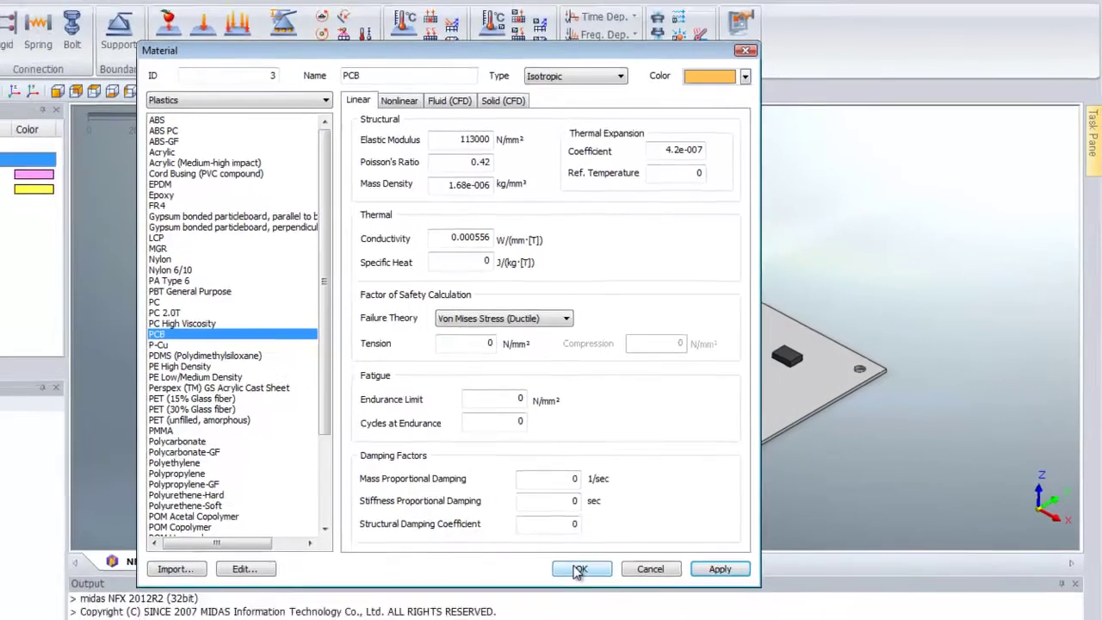
click(532, 596)
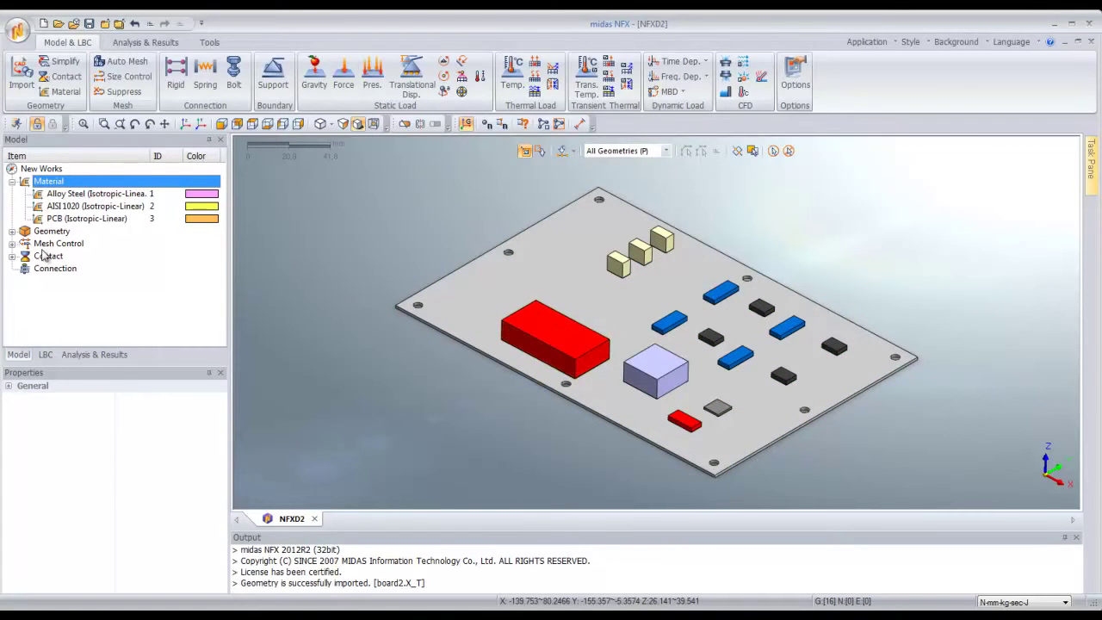
Step: Assign the PCB material to the board part
click(13, 231)
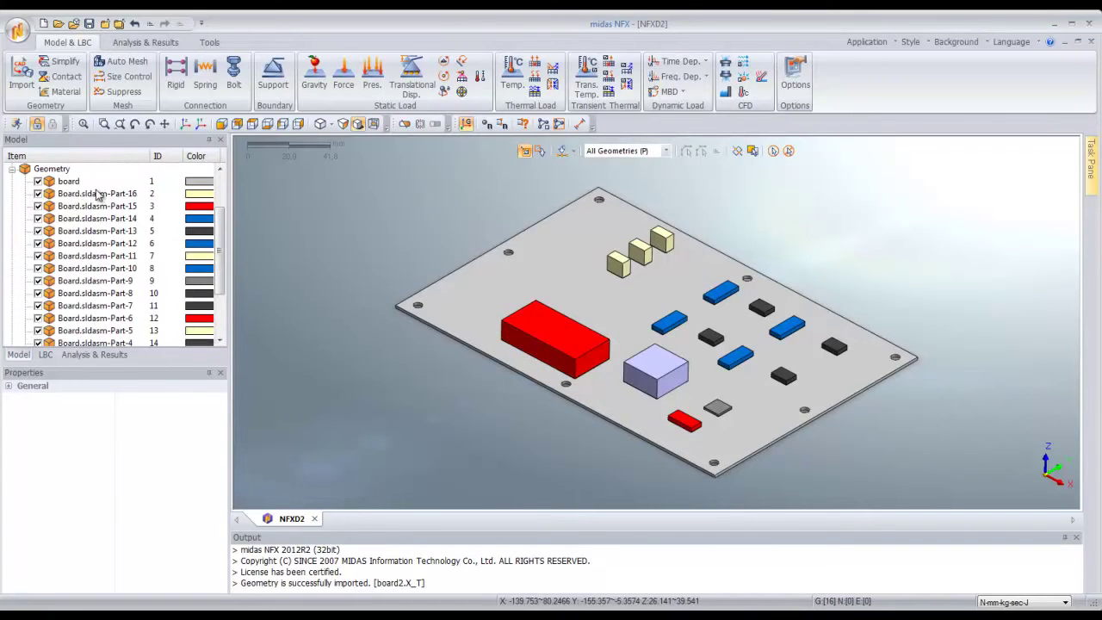
click(69, 182)
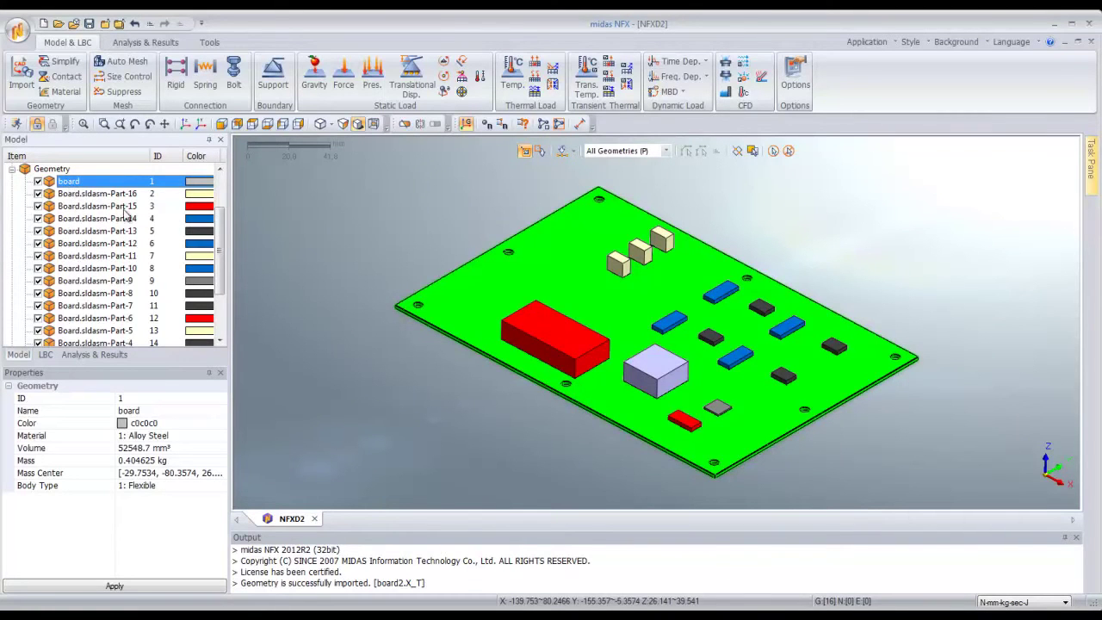
right_click(535, 274)
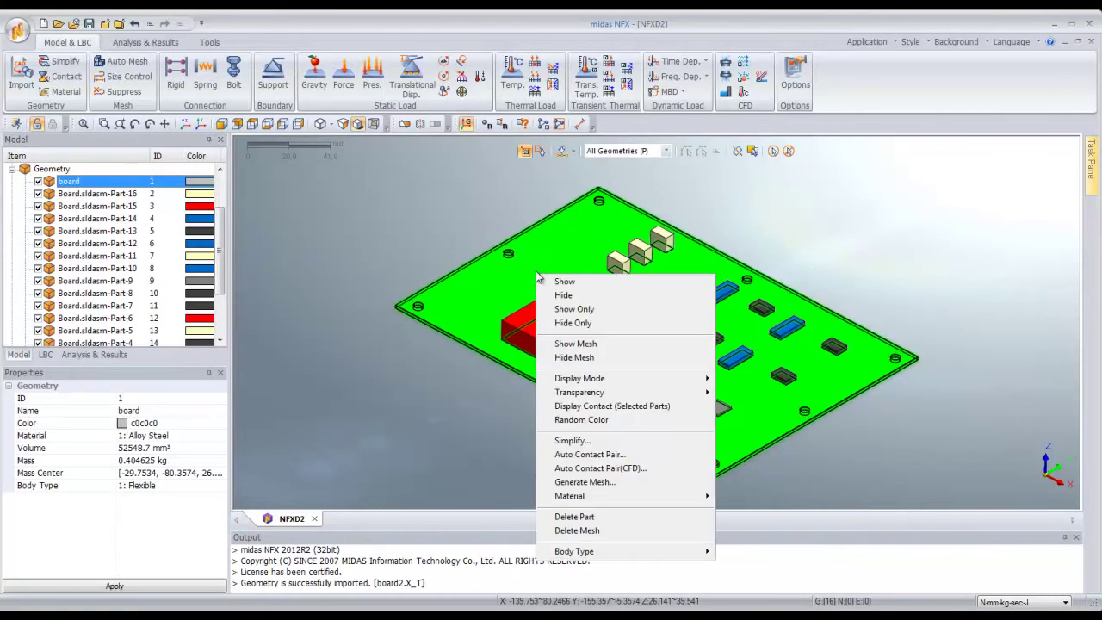
mouse_move(704, 498)
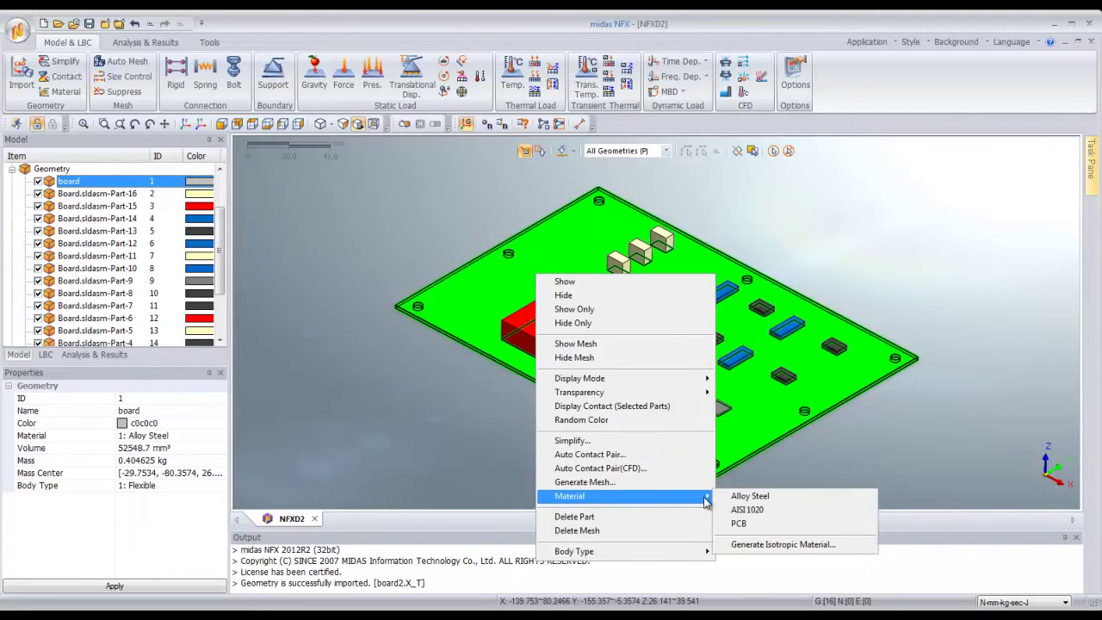
click(741, 523)
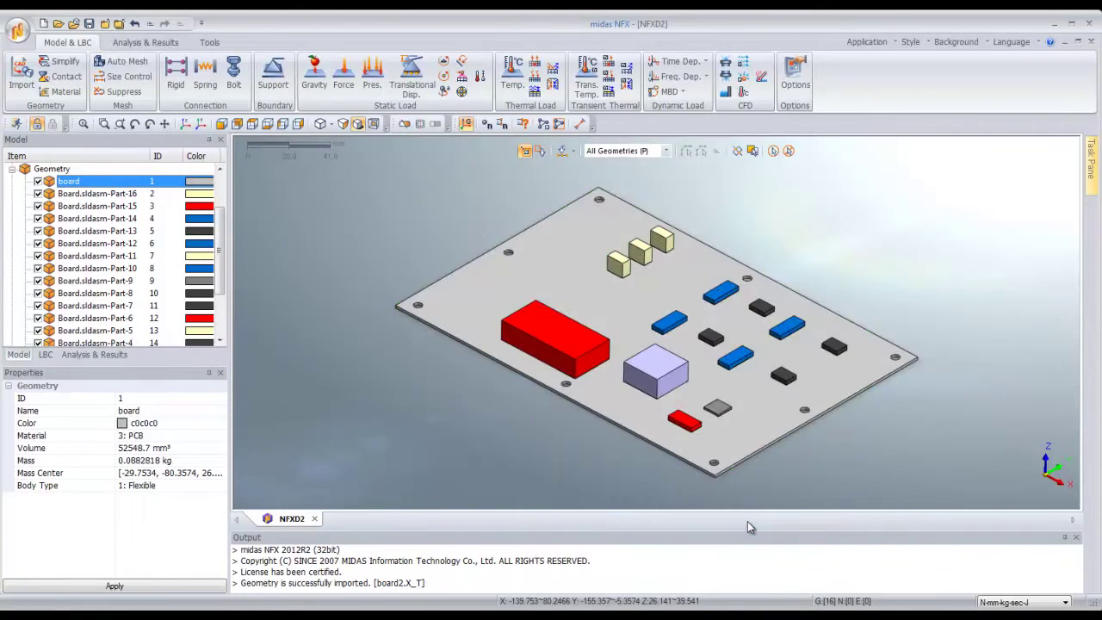
Step: Assign AISI 1020 to the fifteen components, Part-16 through Part-1
click(83, 195)
scroll(109, 222, down, 2)
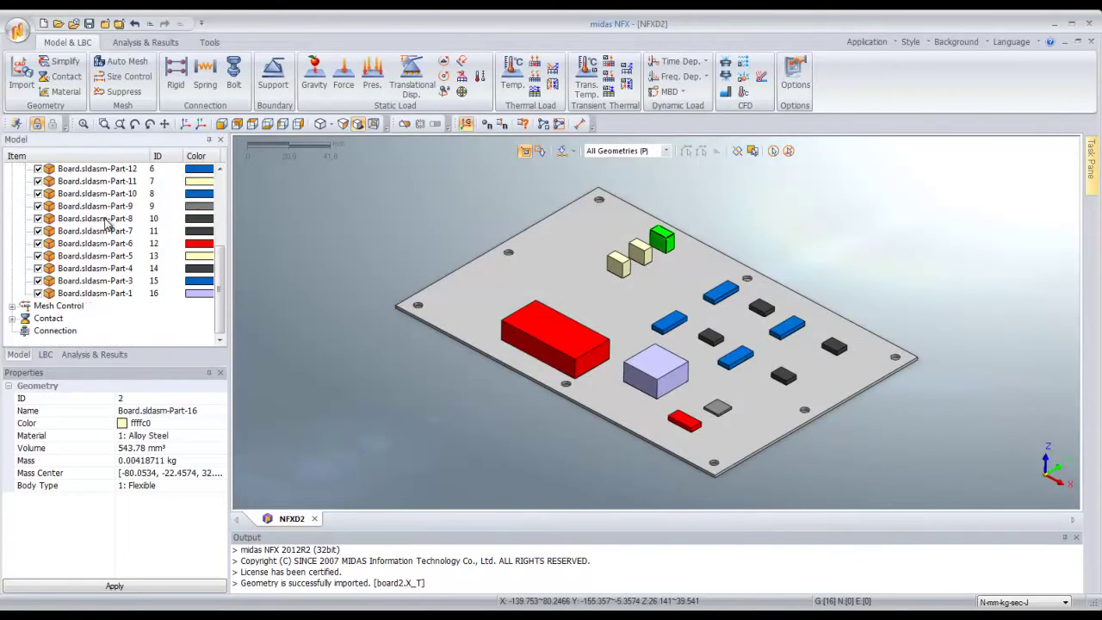
shift+click(125, 294)
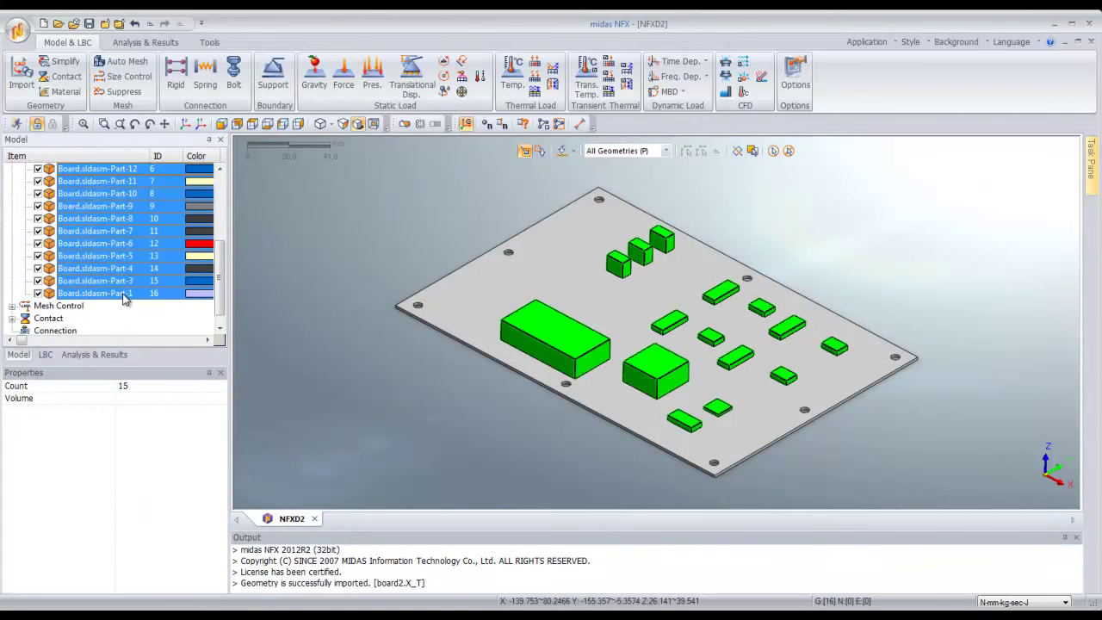
scroll(125, 298, up, 2)
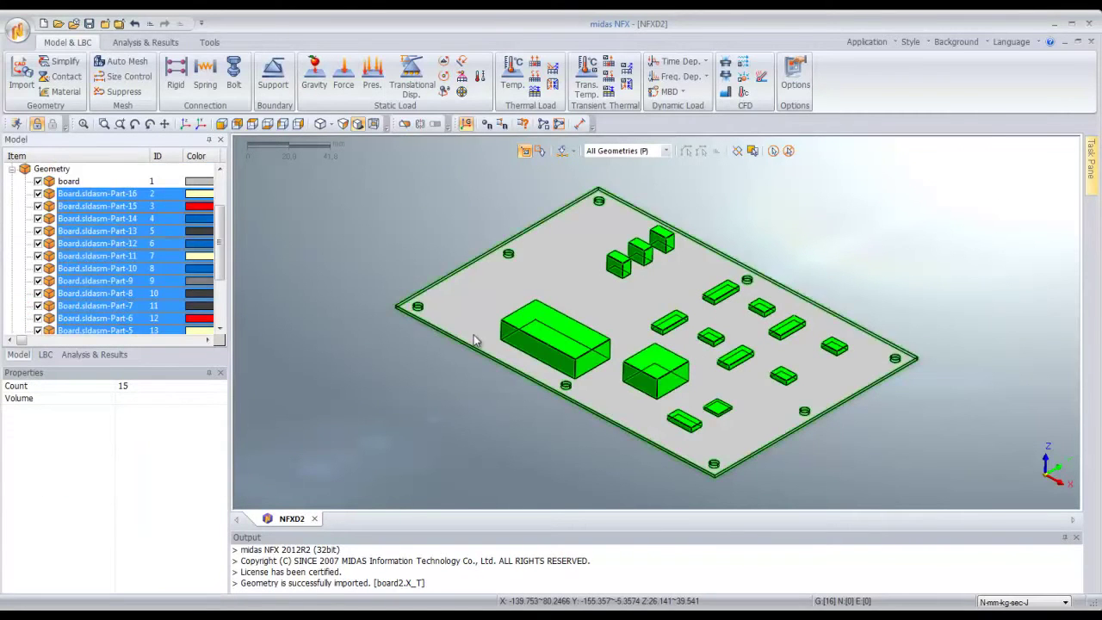
right_click(558, 339)
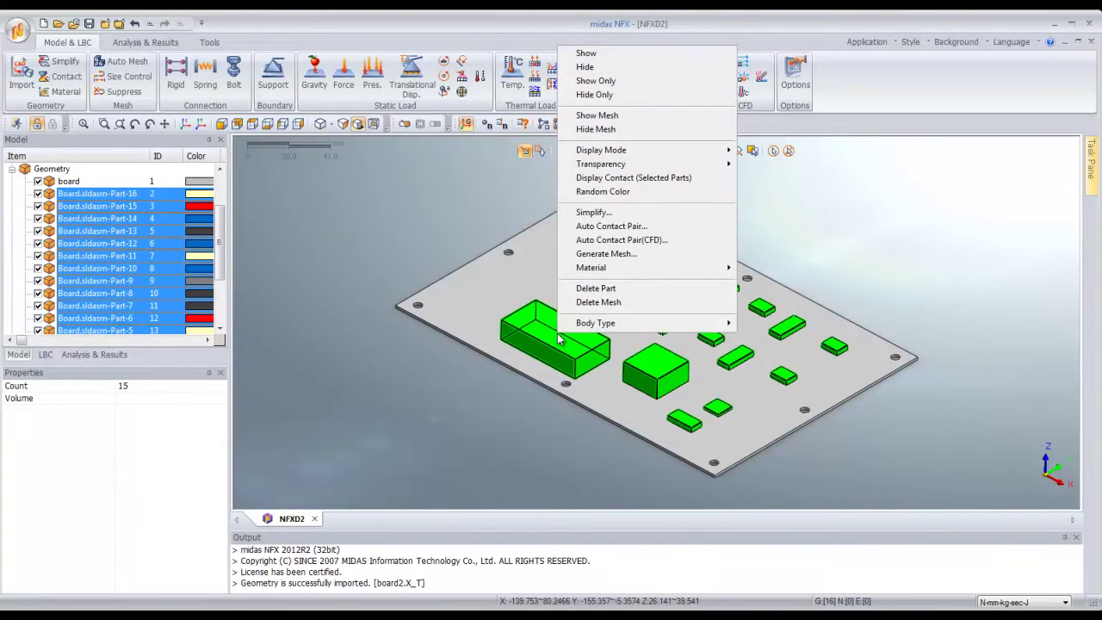
mouse_move(694, 270)
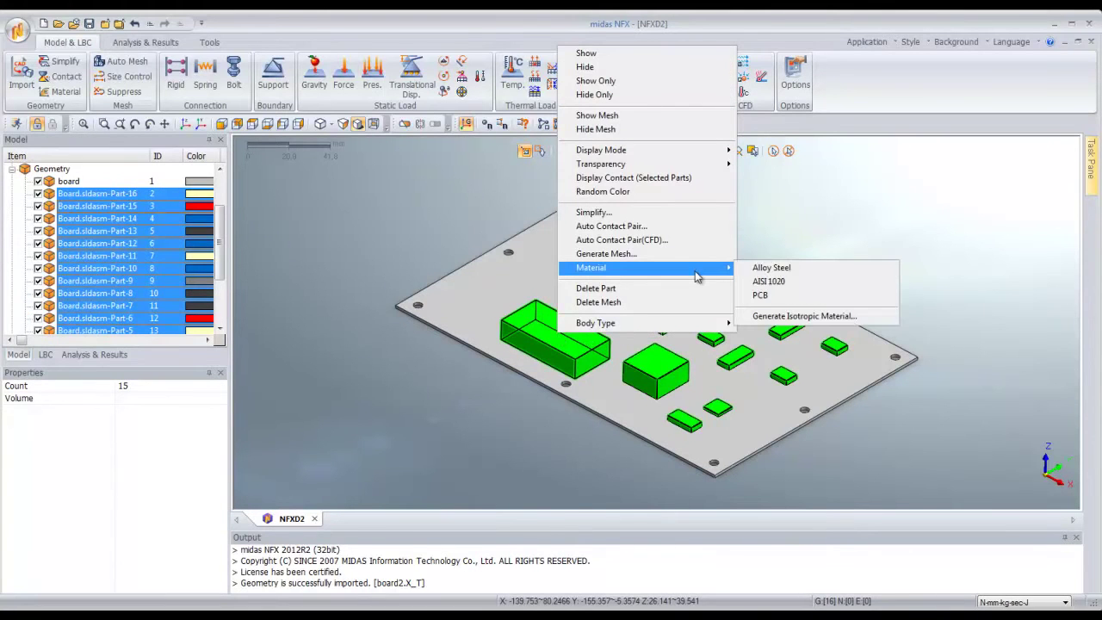
click(790, 287)
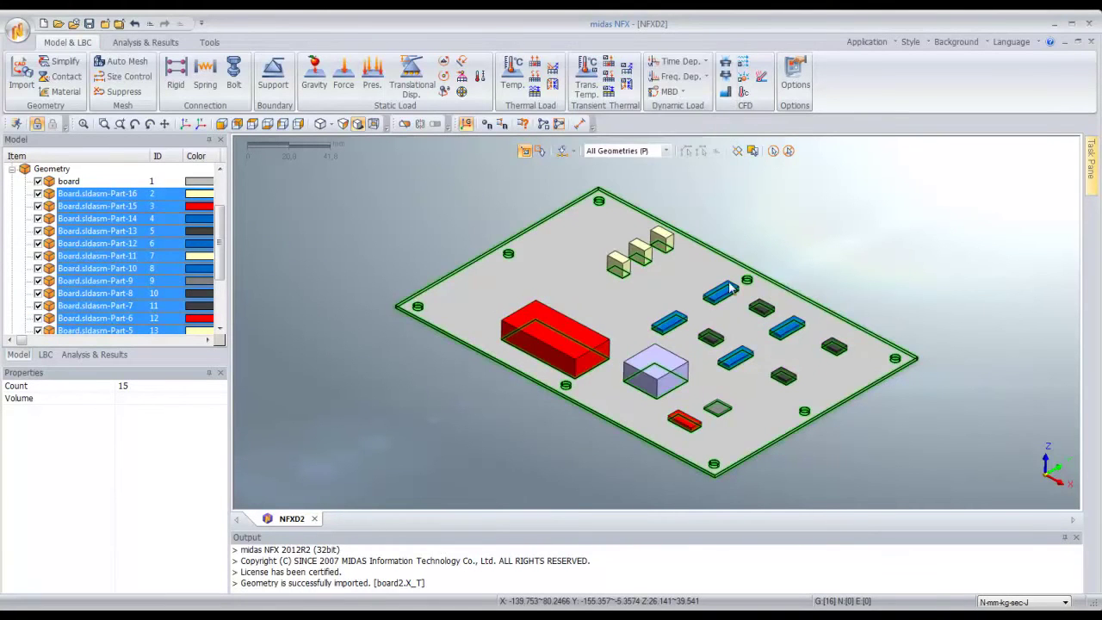
Step: Auto-create welded surface-to-surface contacts across all 16 geometries
drag(221, 250, 226, 221)
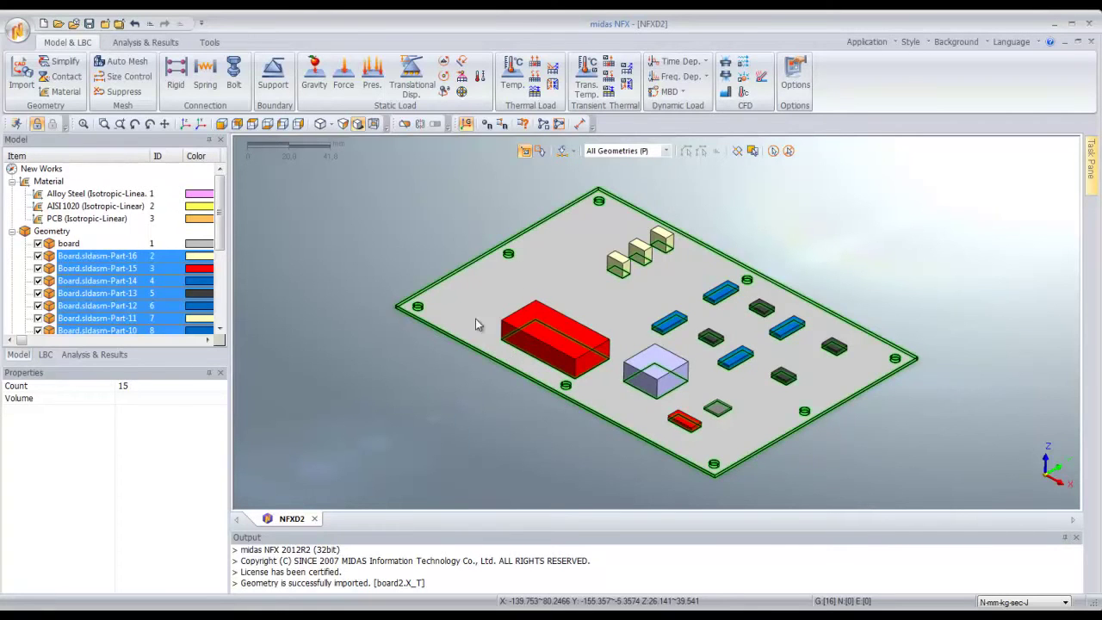
click(58, 77)
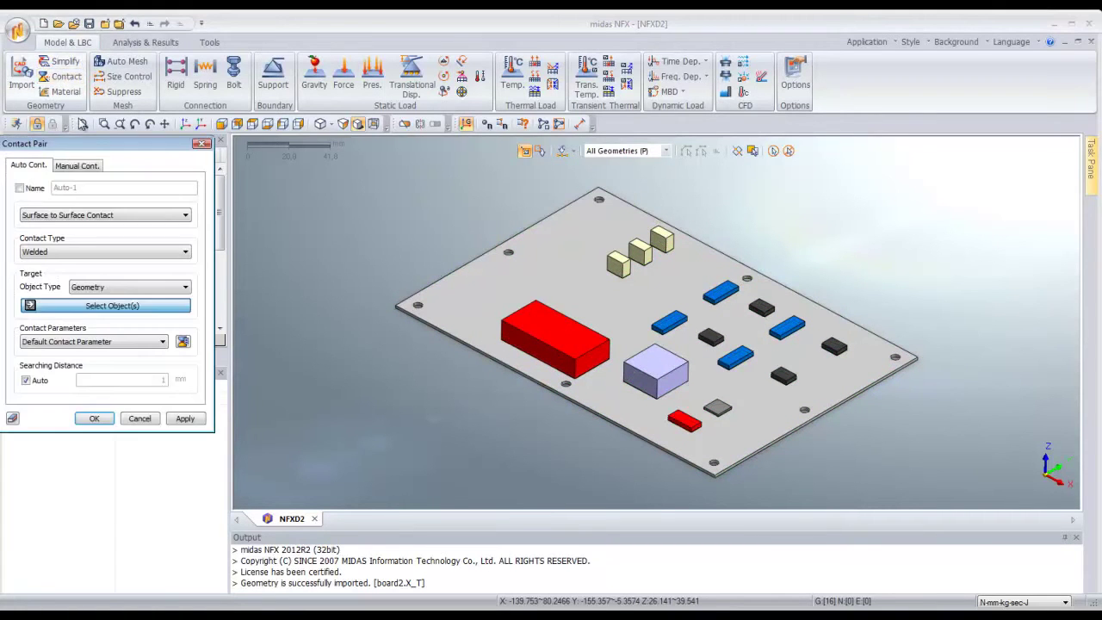
drag(107, 154, 256, 186)
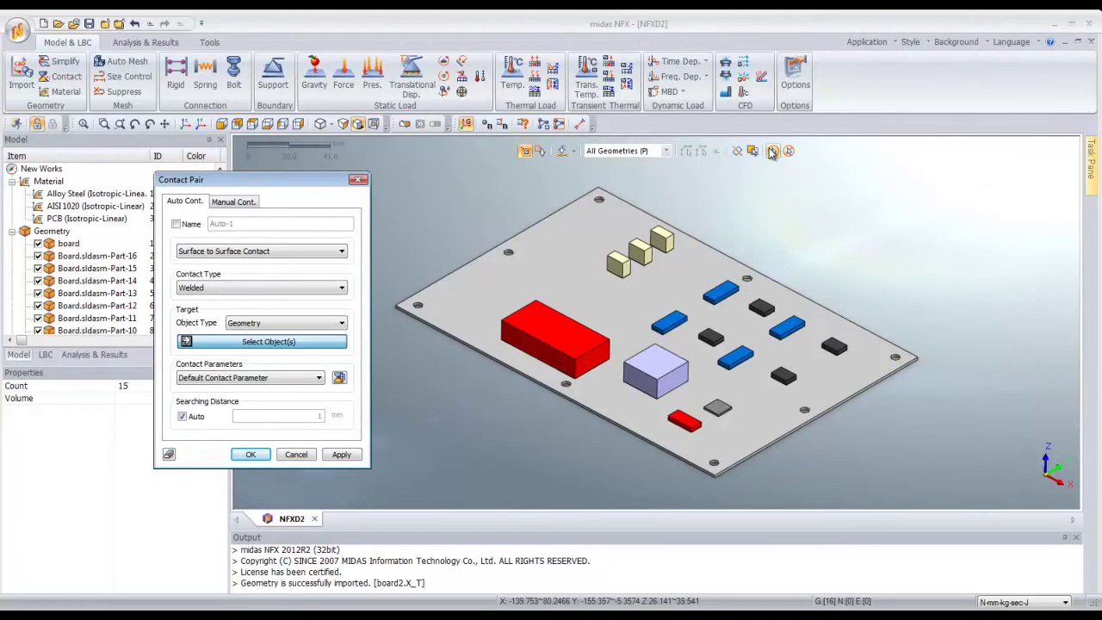
click(773, 152)
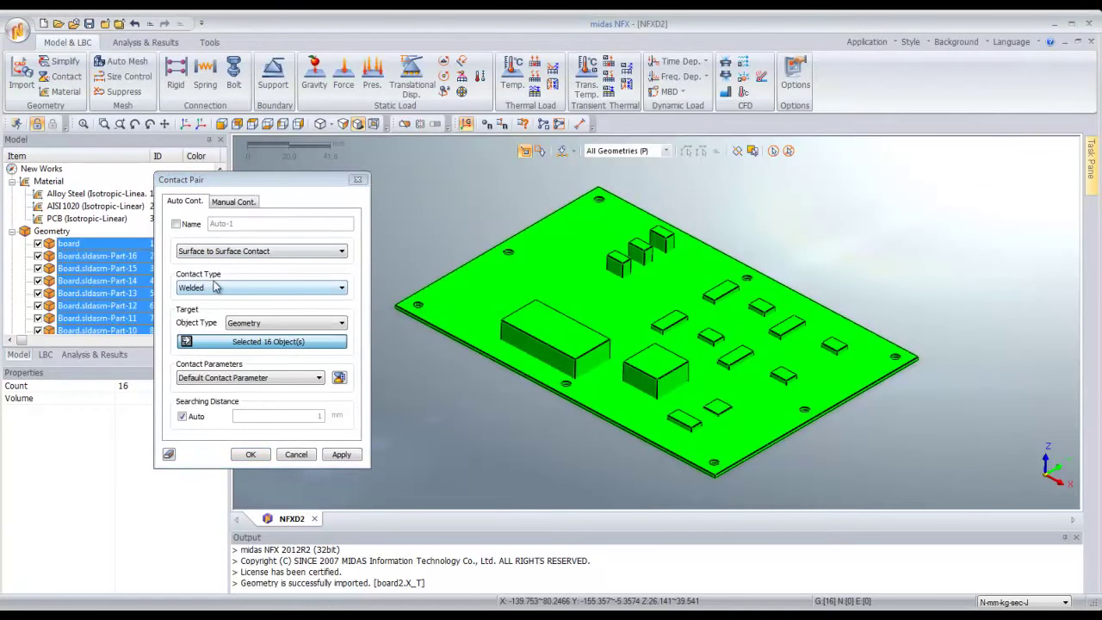
click(251, 455)
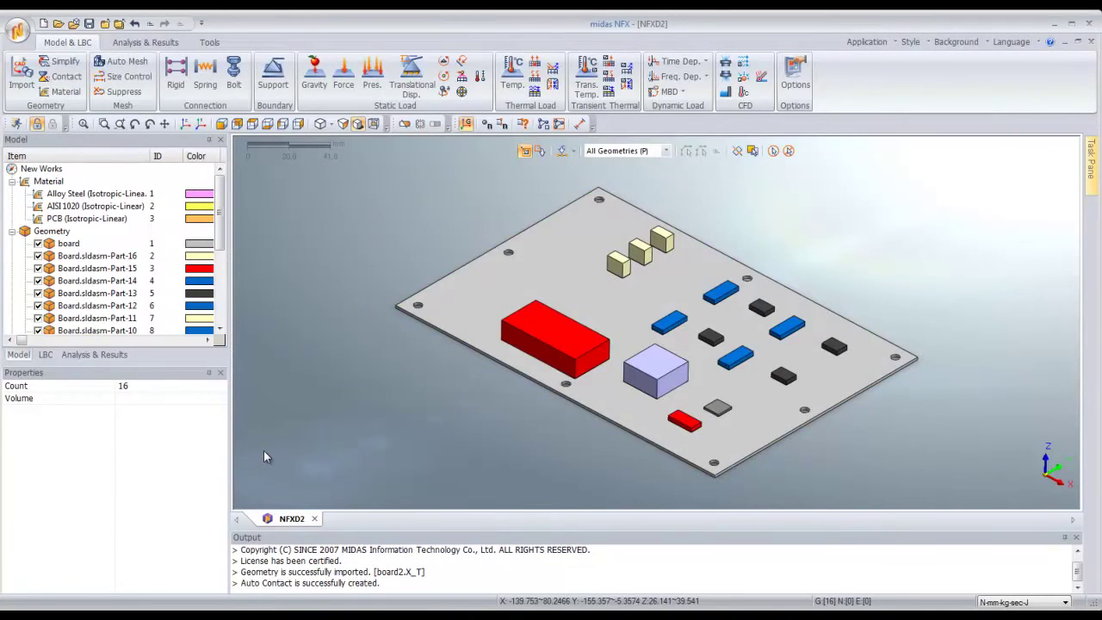
double_click(20, 232)
click(13, 256)
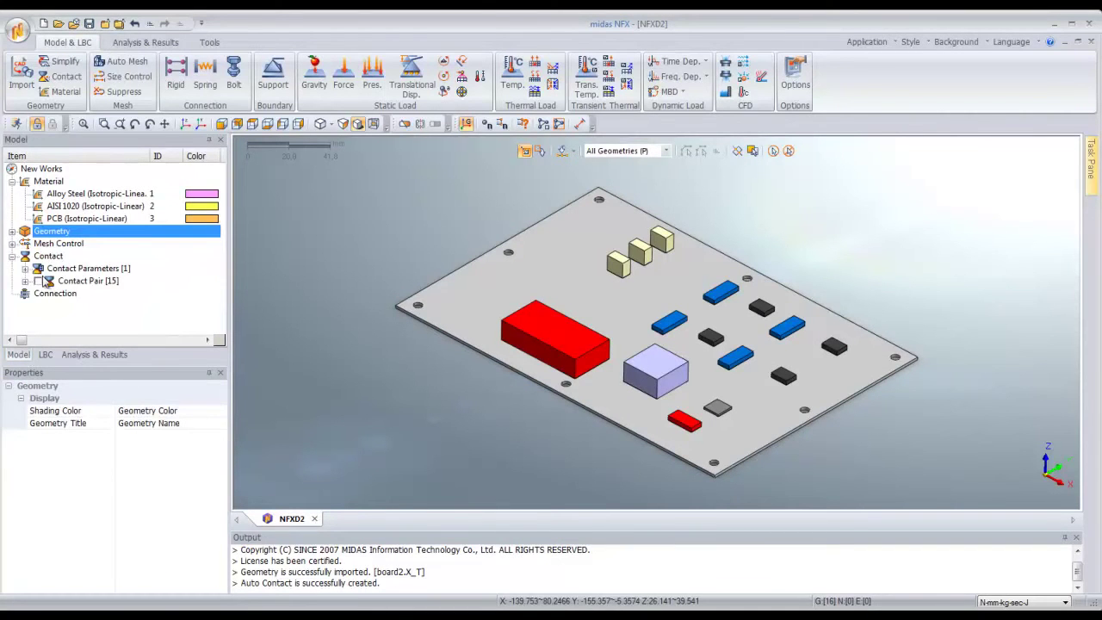
click(26, 281)
click(101, 269)
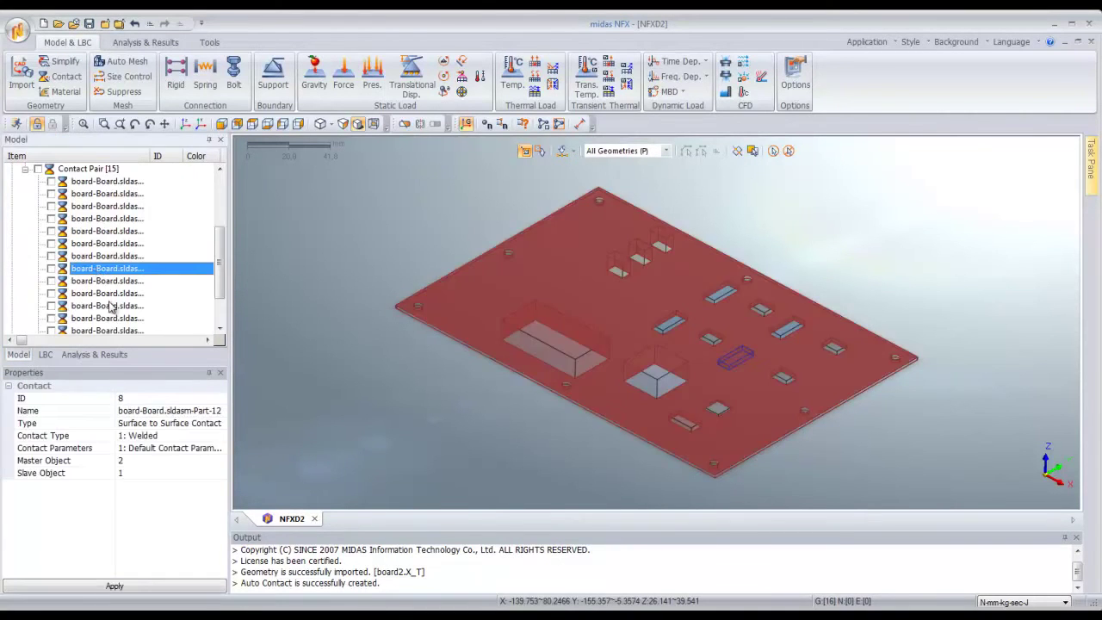
click(109, 305)
click(125, 233)
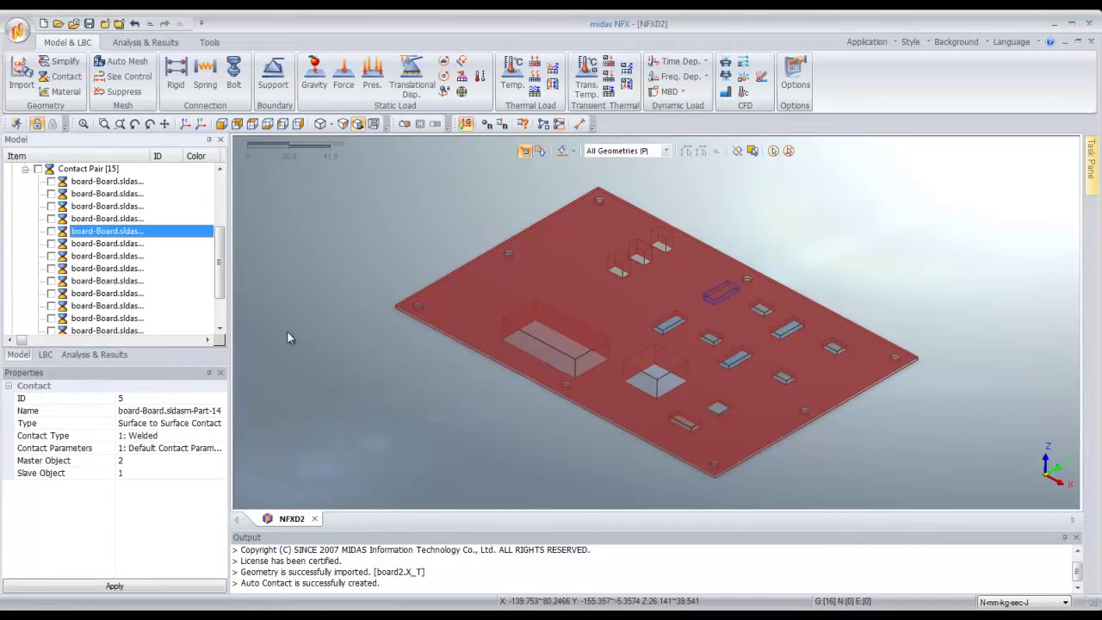
middle_drag(437, 399, 506, 423)
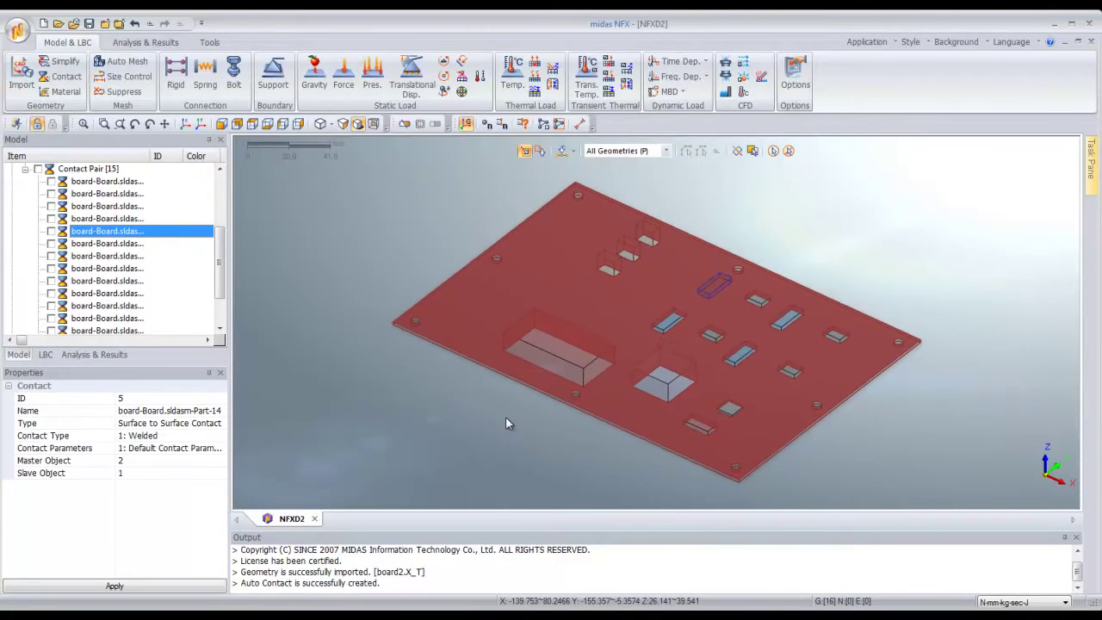
click(26, 169)
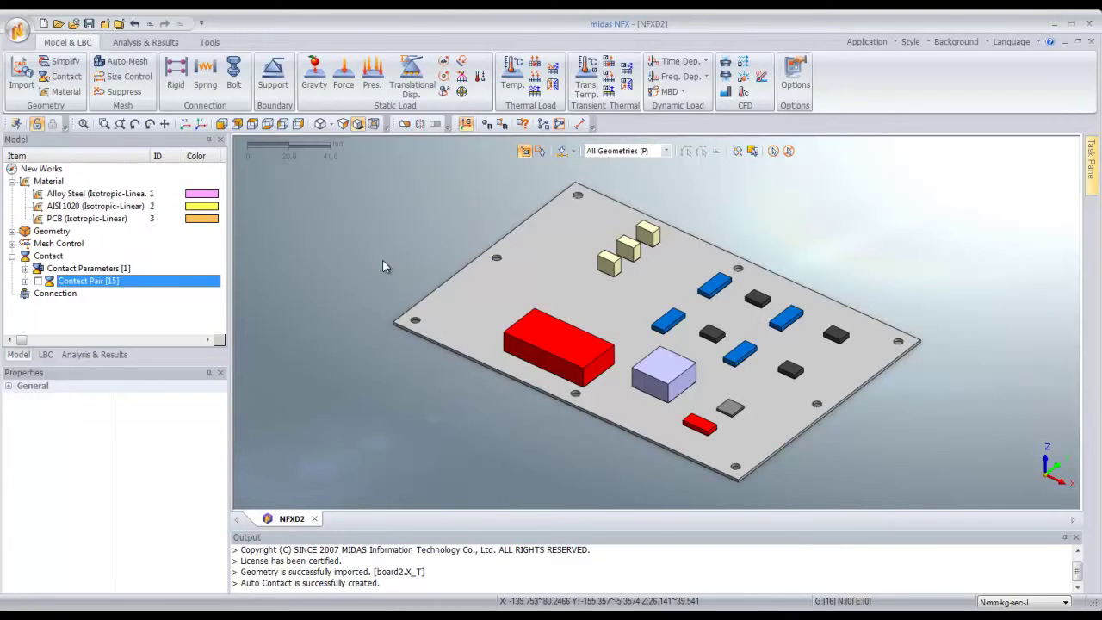
Step: Start a face-type support constraint and view the board from the top
click(273, 82)
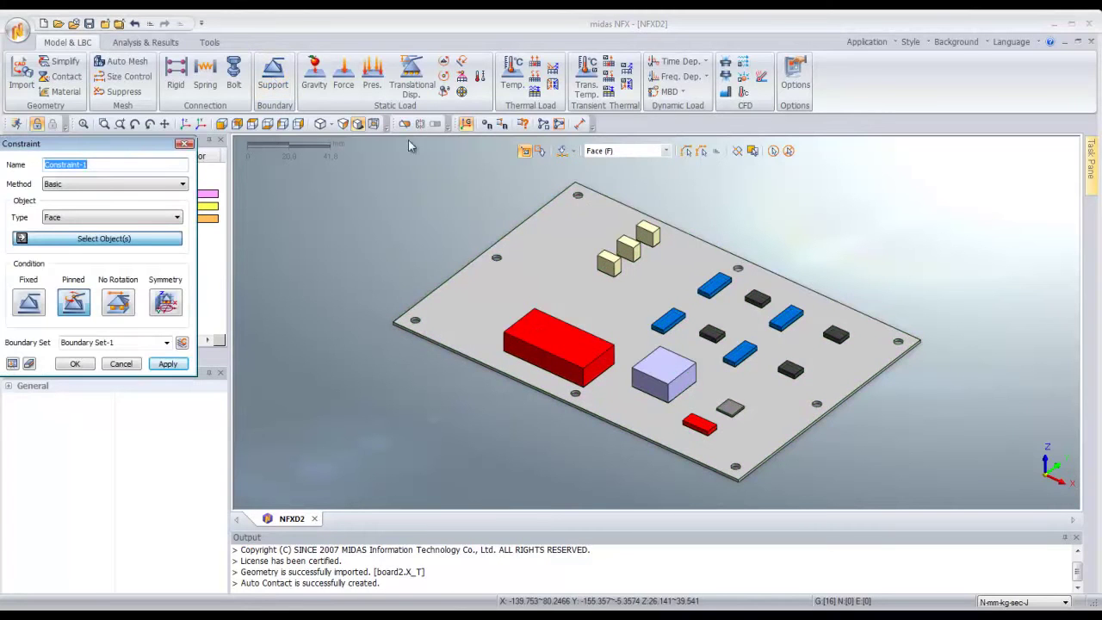
drag(156, 145, 256, 189)
click(224, 124)
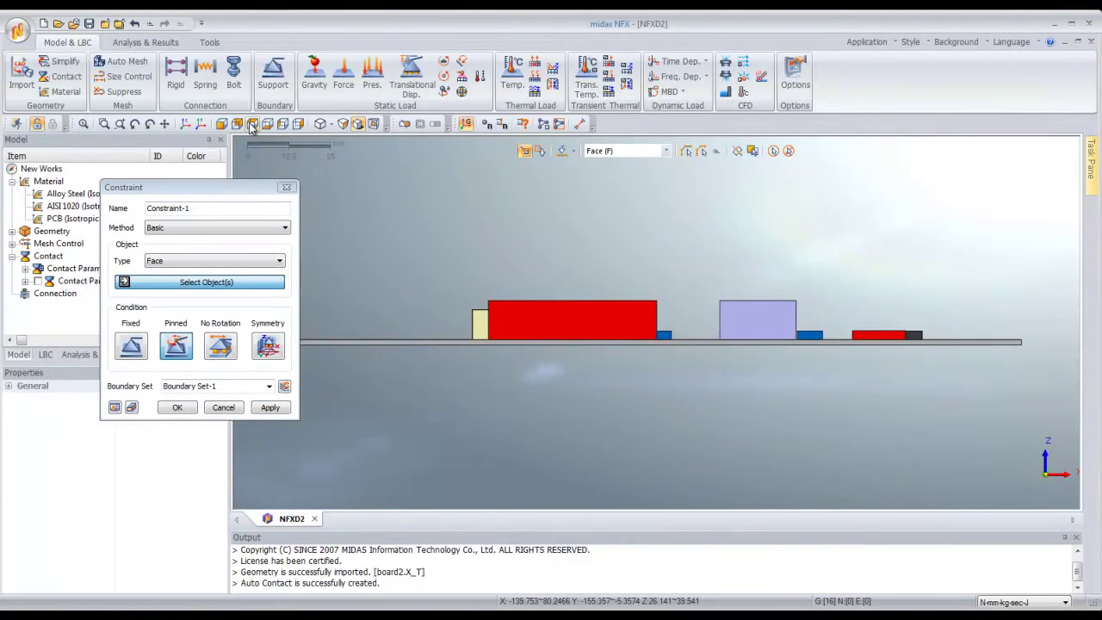
click(251, 125)
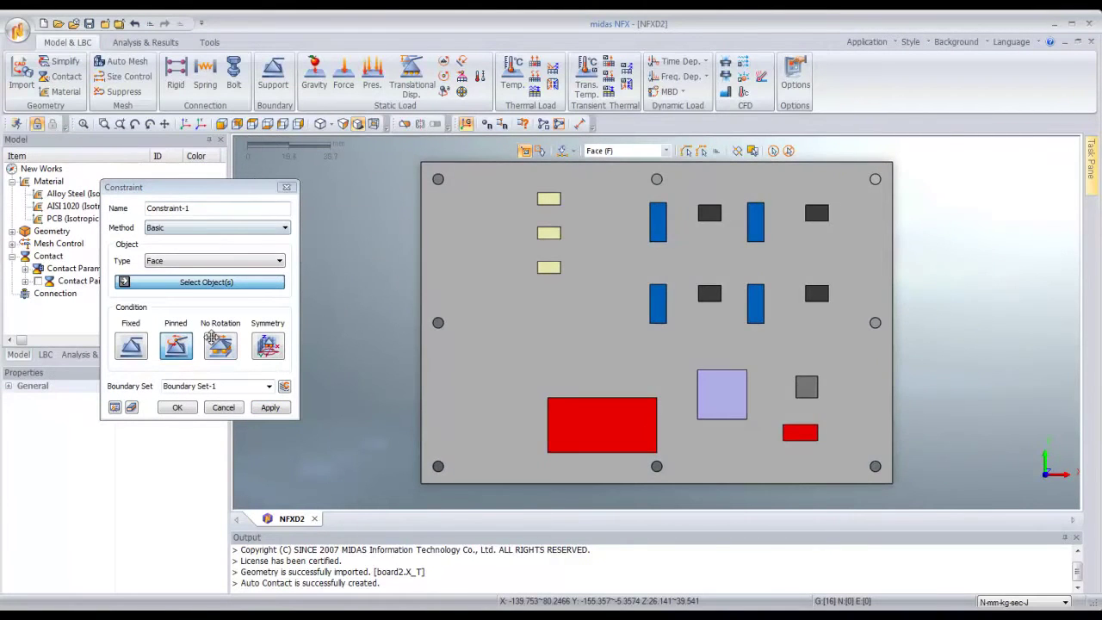
click(128, 312)
click(212, 262)
click(206, 272)
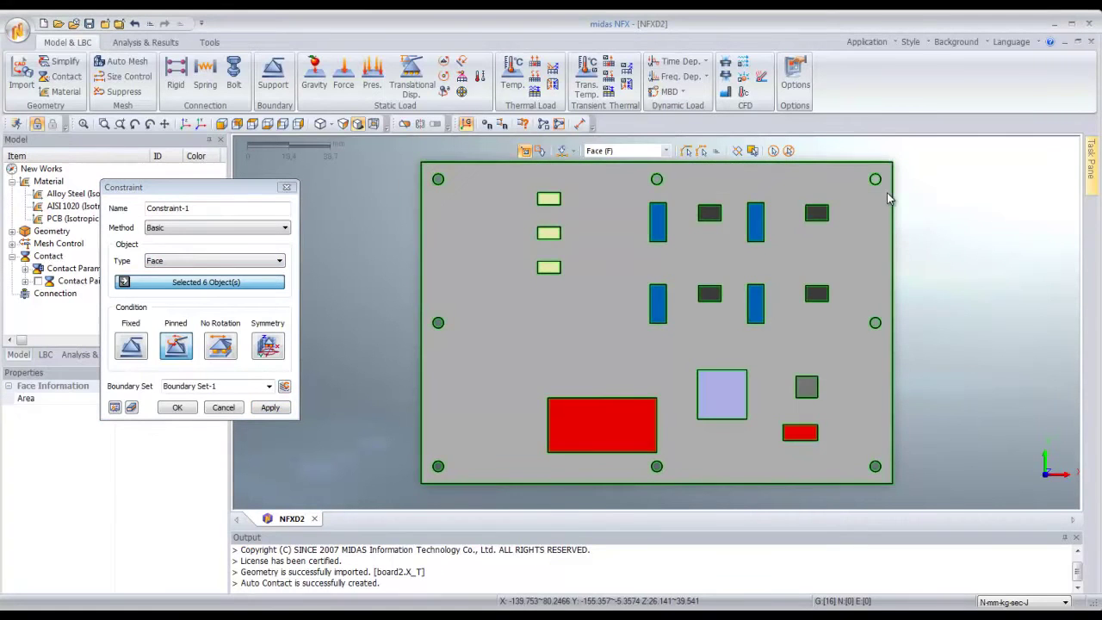
Step: Box-select the 16 mounting-hole faces and set the constraint to Fixed
drag(863, 168, 892, 484)
drag(694, 459, 430, 481)
drag(457, 345, 431, 297)
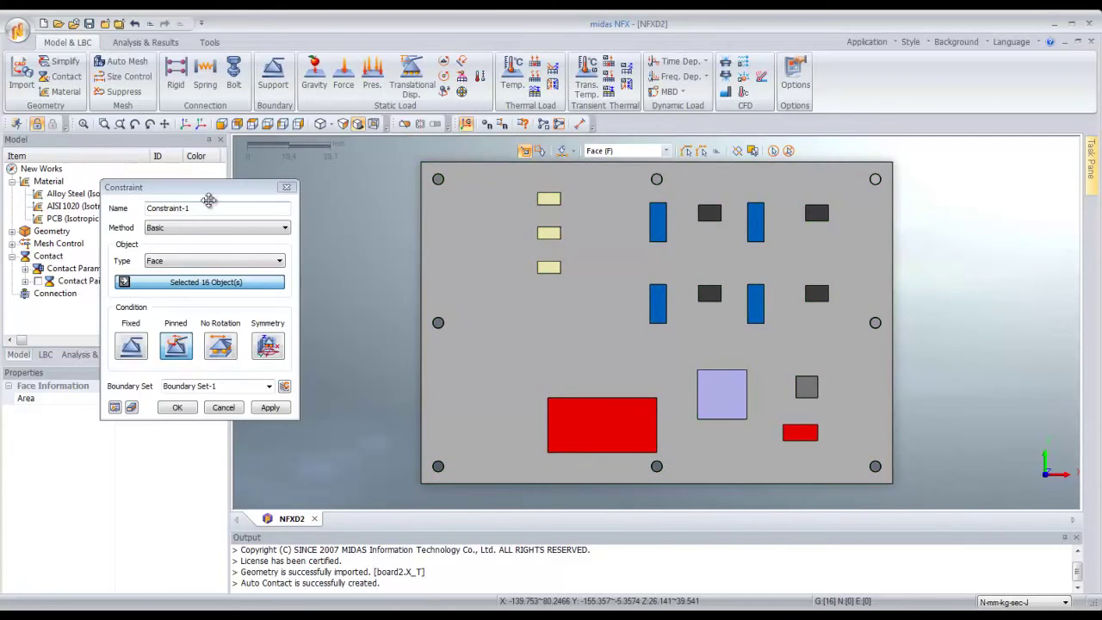
click(131, 347)
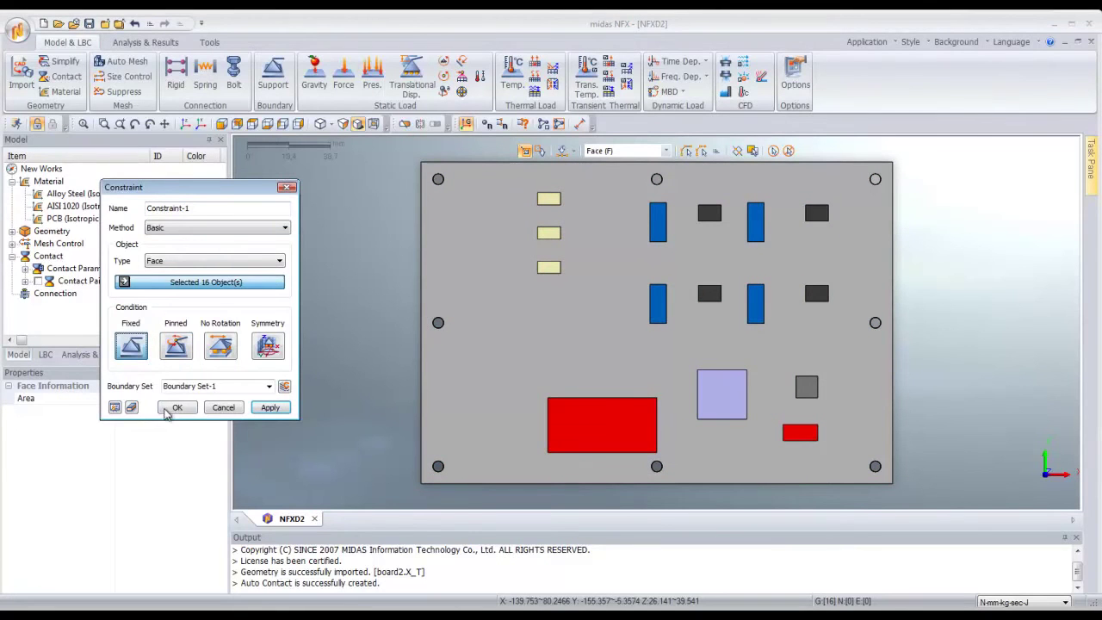
Step: Apply the fixed constraint, then add gravity with Gz = -9806 mm/sec²
click(178, 407)
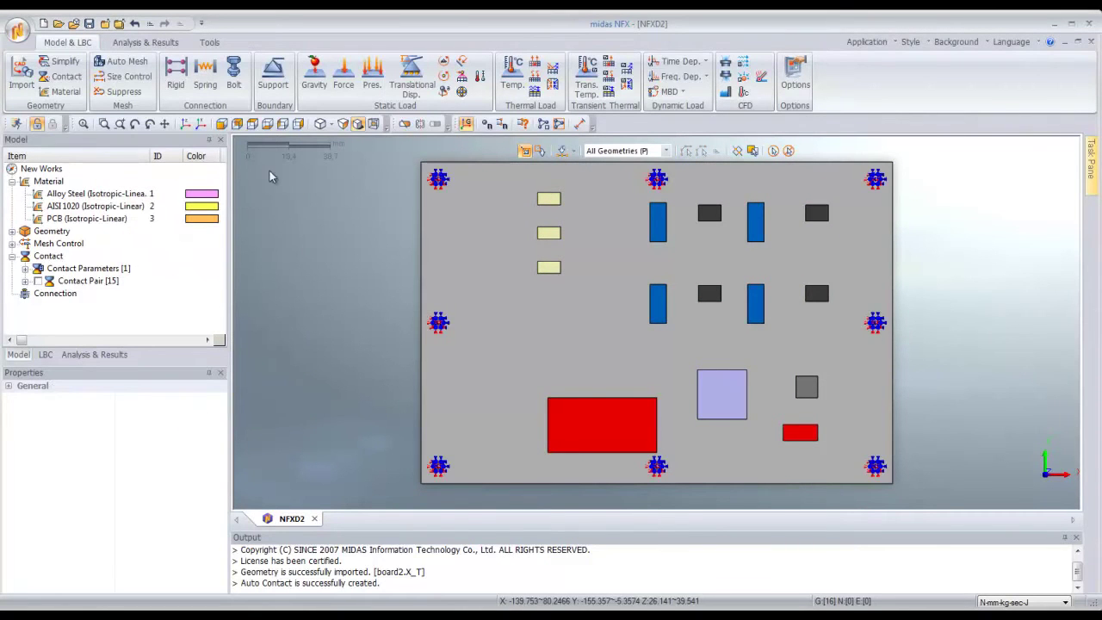
click(187, 125)
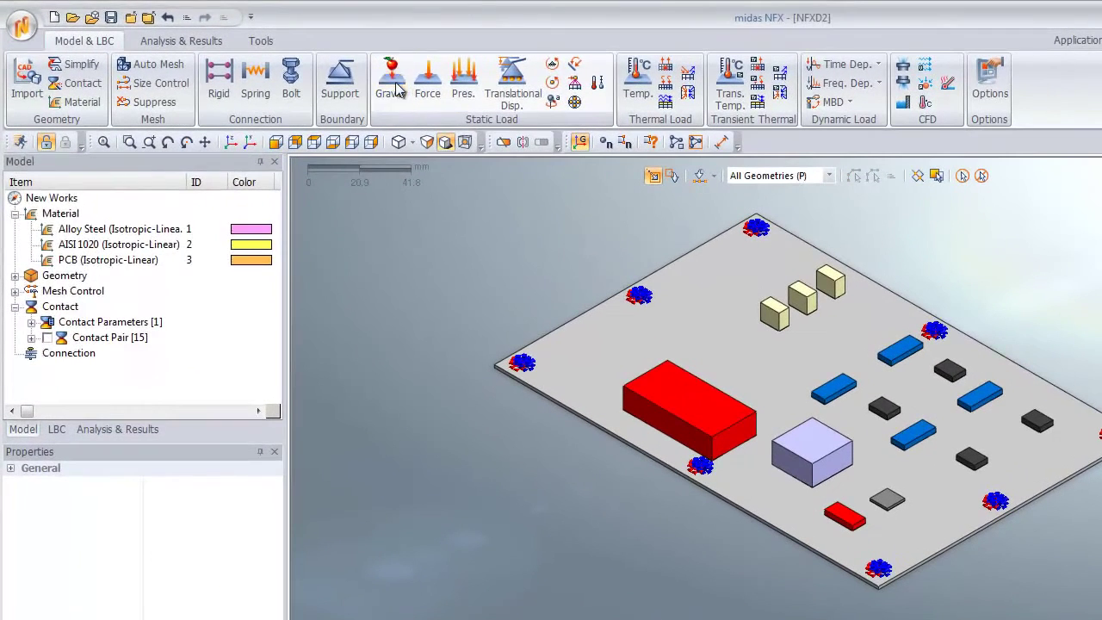
click(389, 86)
click(210, 201)
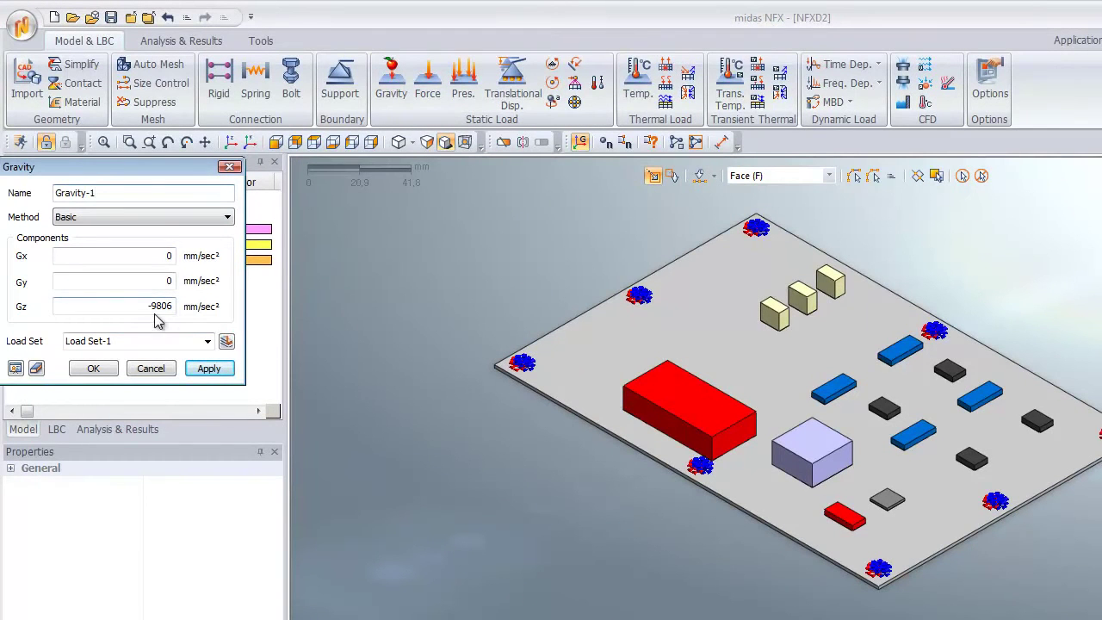
click(92, 369)
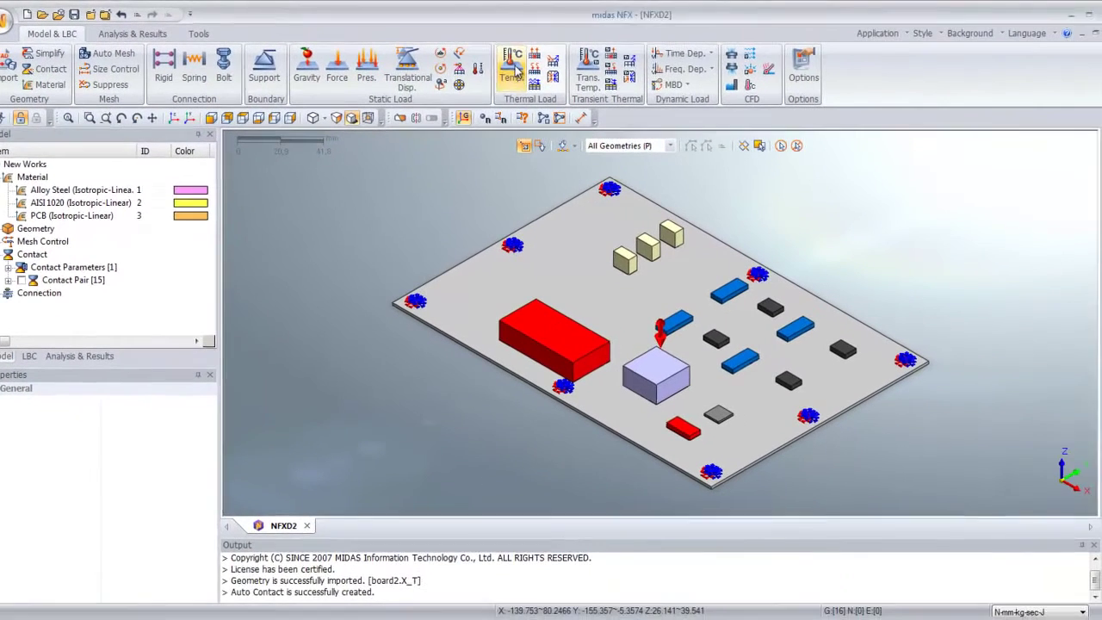
Step: Apply a temperature of 80 to the four blue components
click(638, 82)
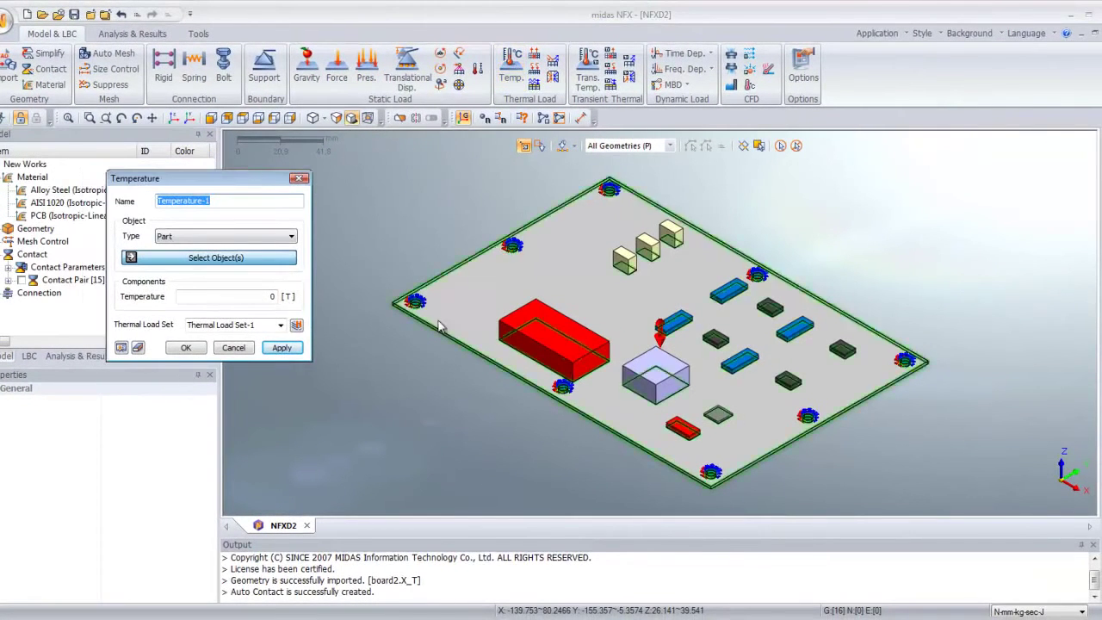
click(729, 291)
click(676, 321)
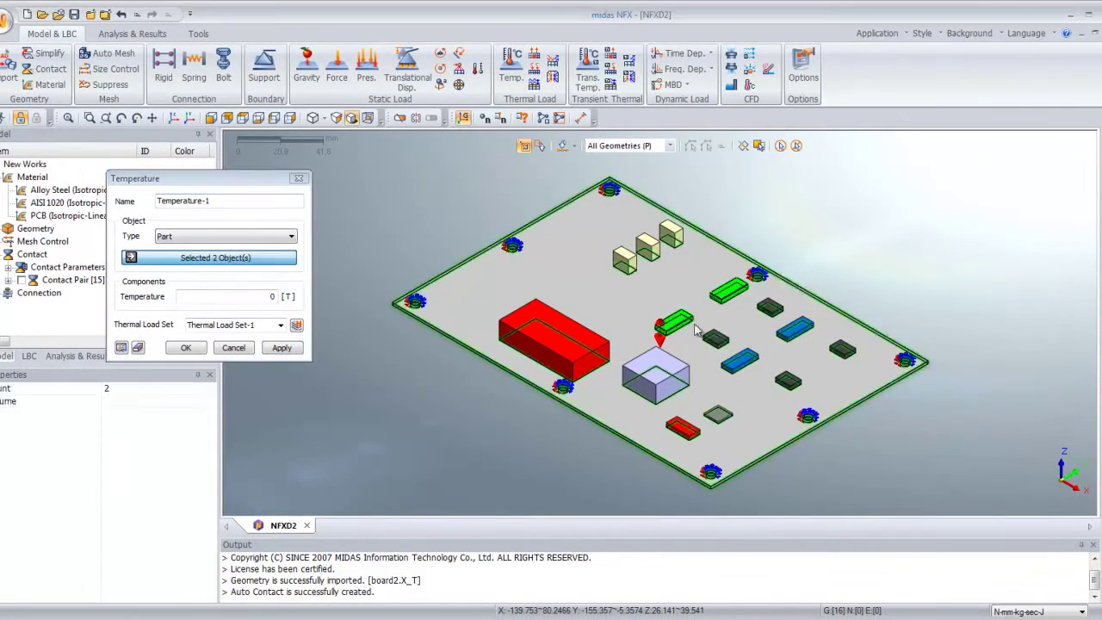
click(742, 365)
click(795, 328)
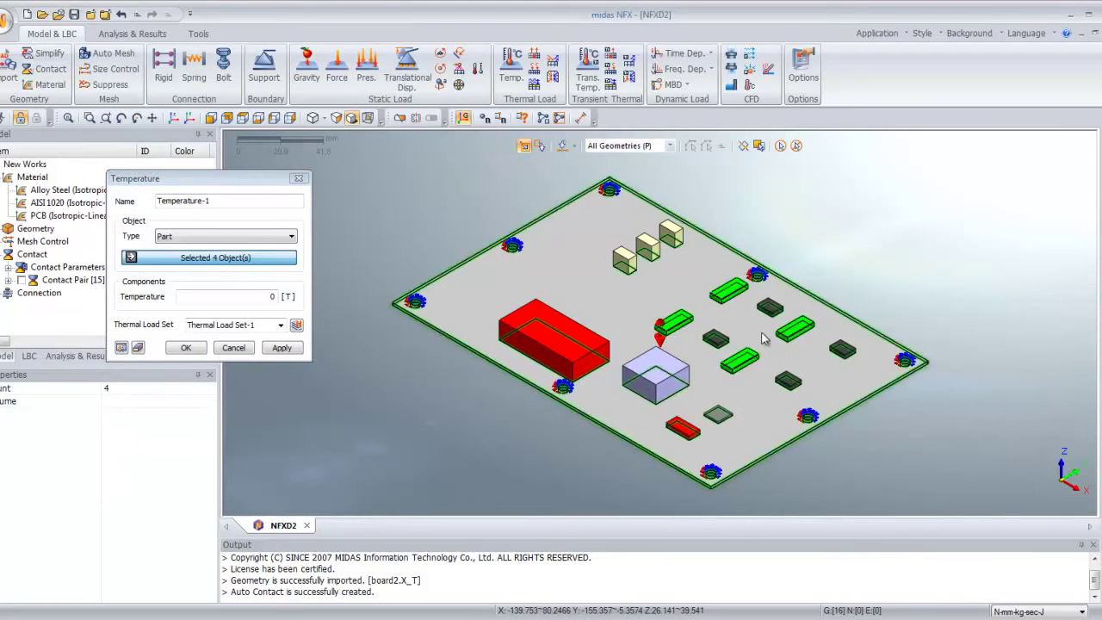
double_click(273, 297)
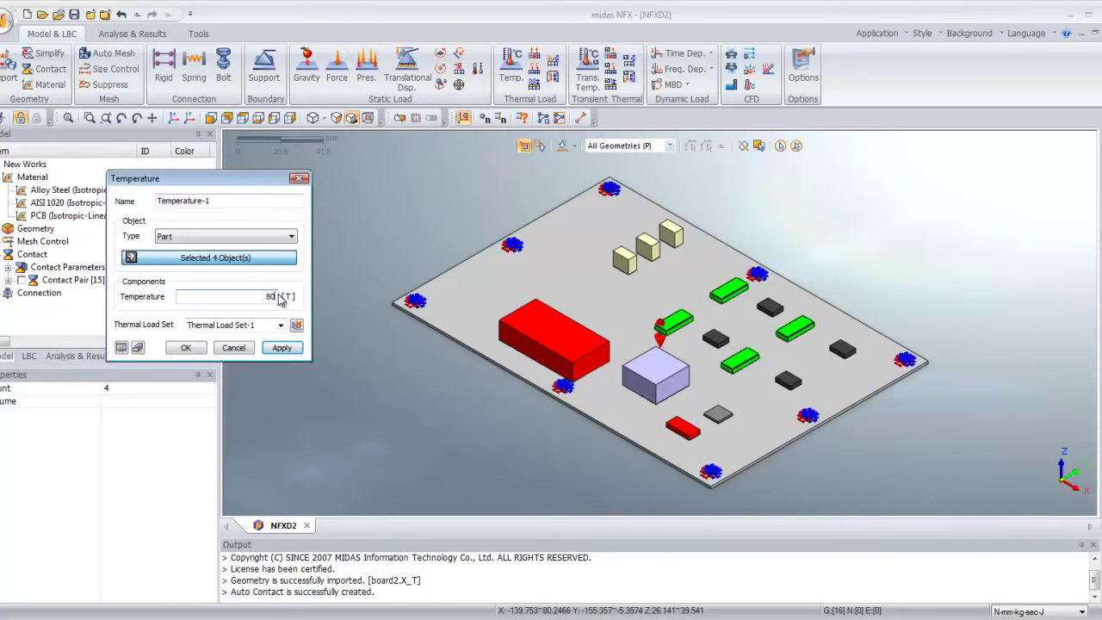
text(80)
click(185, 347)
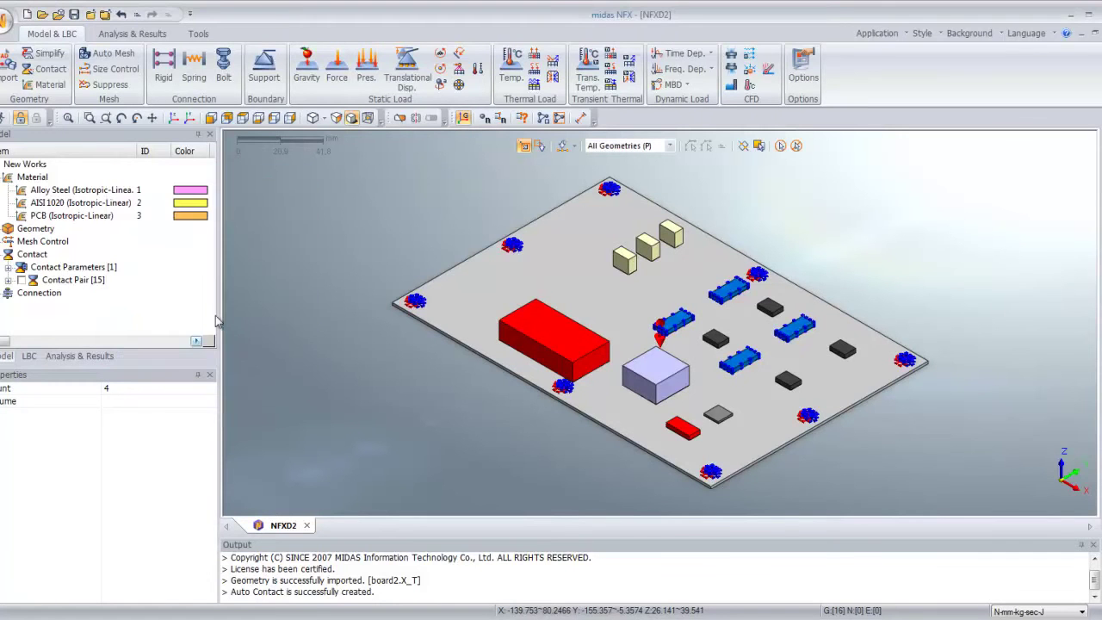
Step: Apply a temperature of 50 to six smaller chips, including the small red one
click(511, 64)
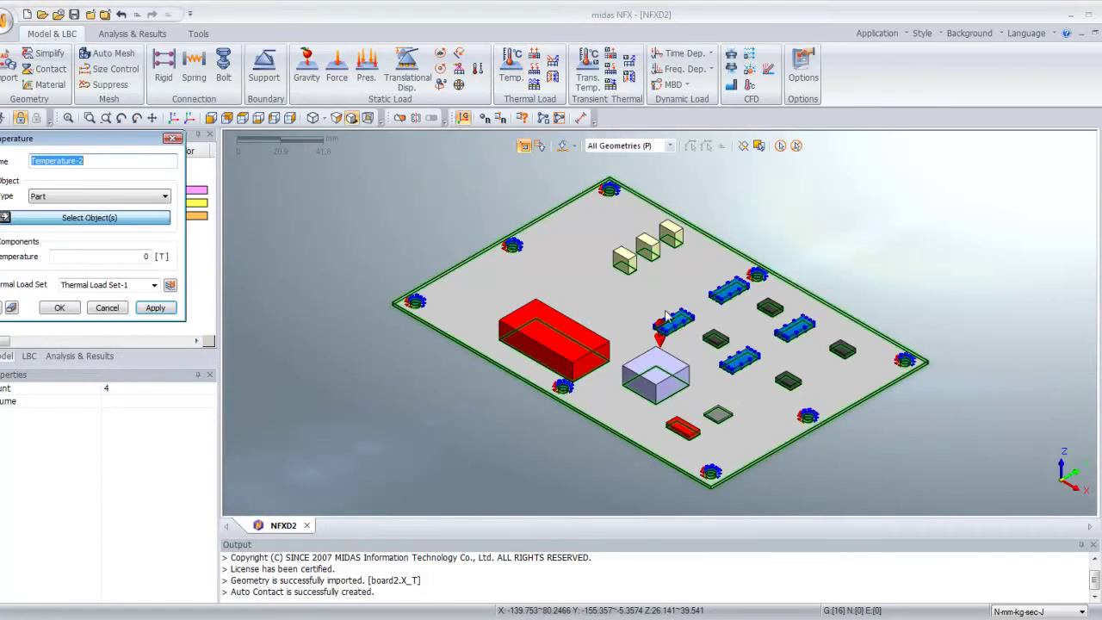
click(717, 339)
click(769, 307)
click(843, 347)
click(788, 381)
click(718, 415)
click(682, 429)
double_click(144, 255)
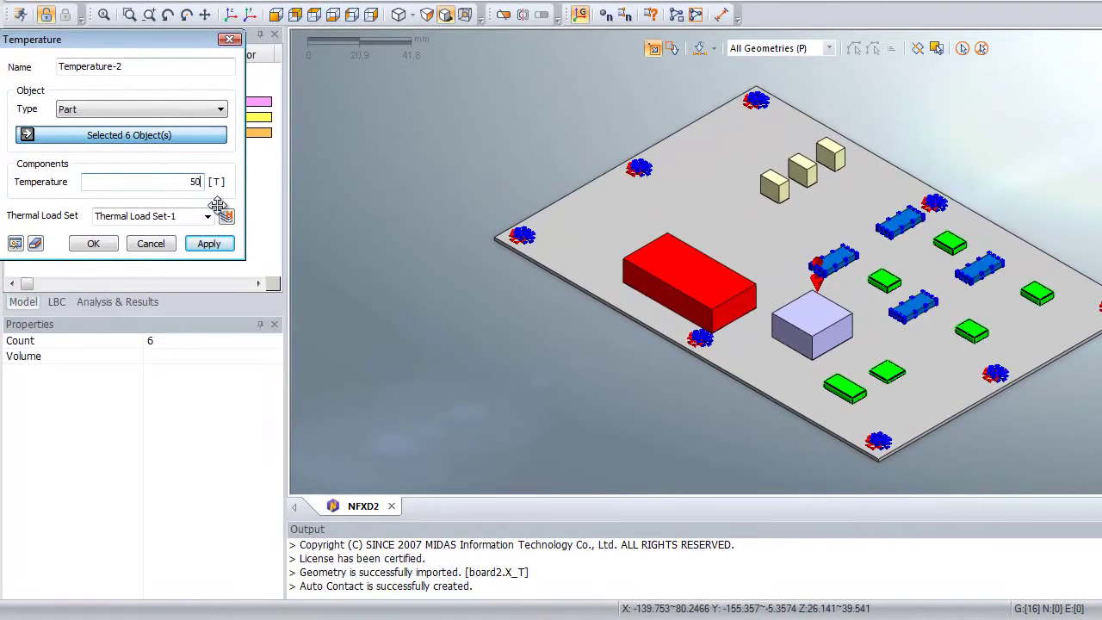
click(93, 244)
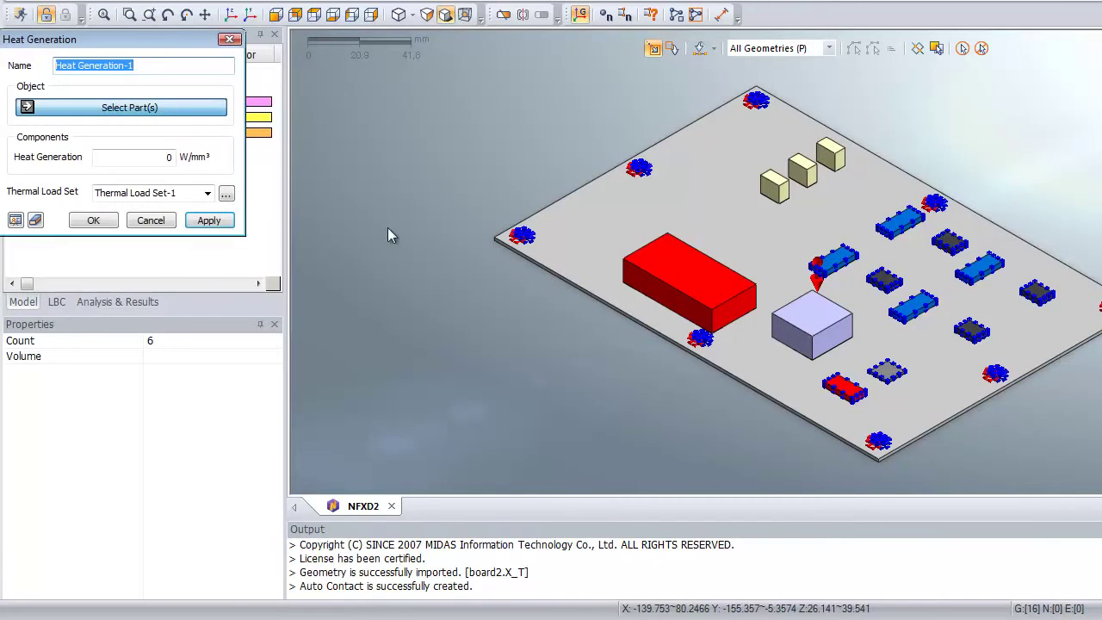
Step: Apply a 0.0003 W/mm³ heat generation load to the large red block
click(723, 297)
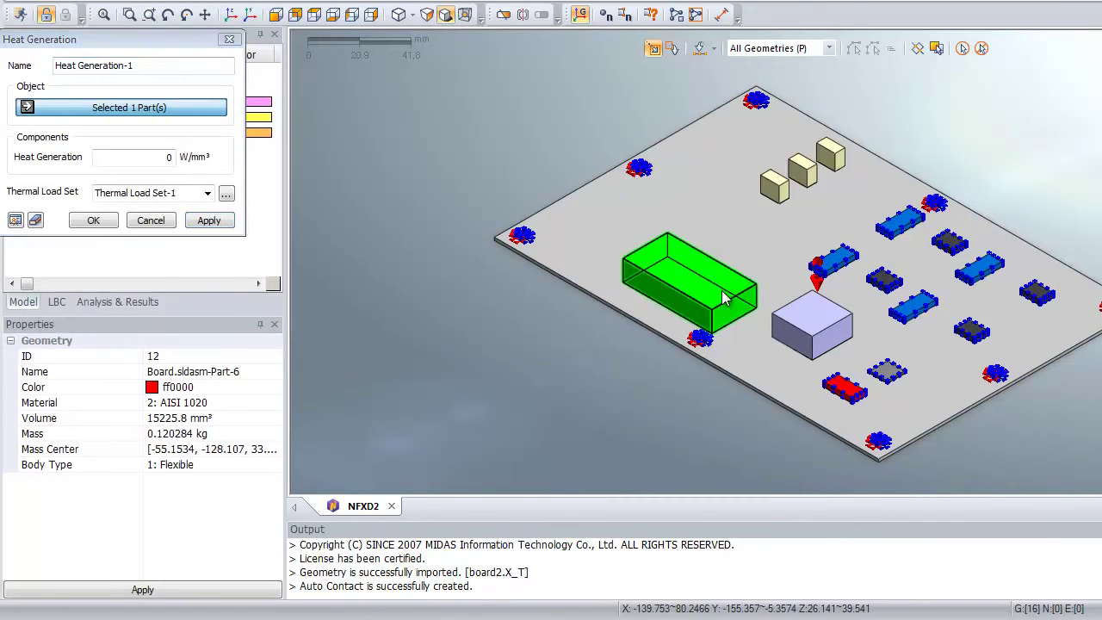
double_click(125, 157)
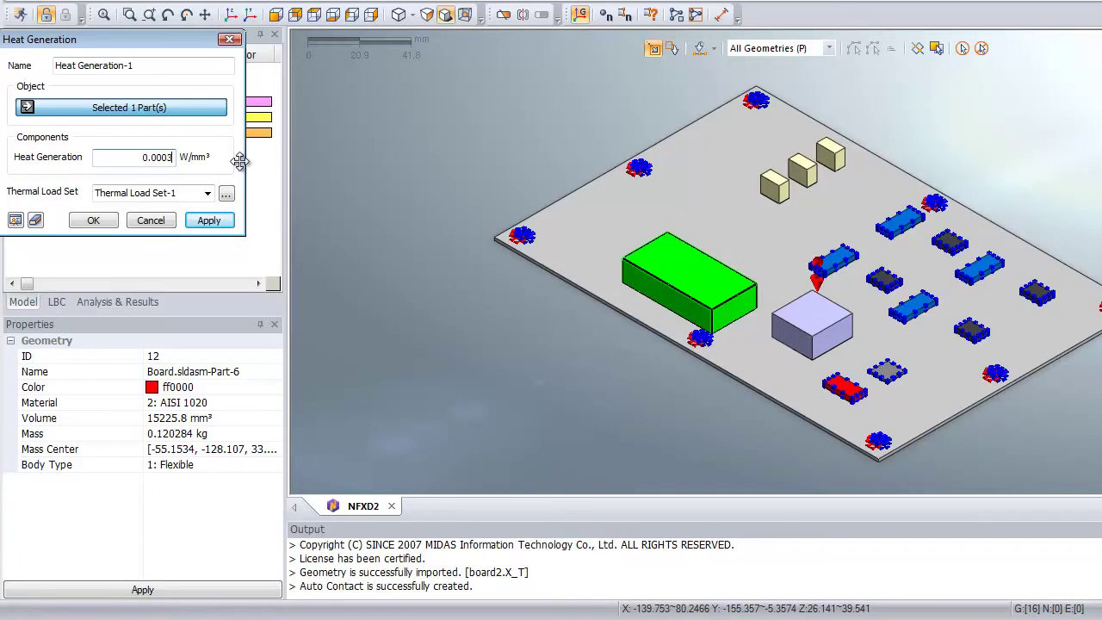
click(93, 220)
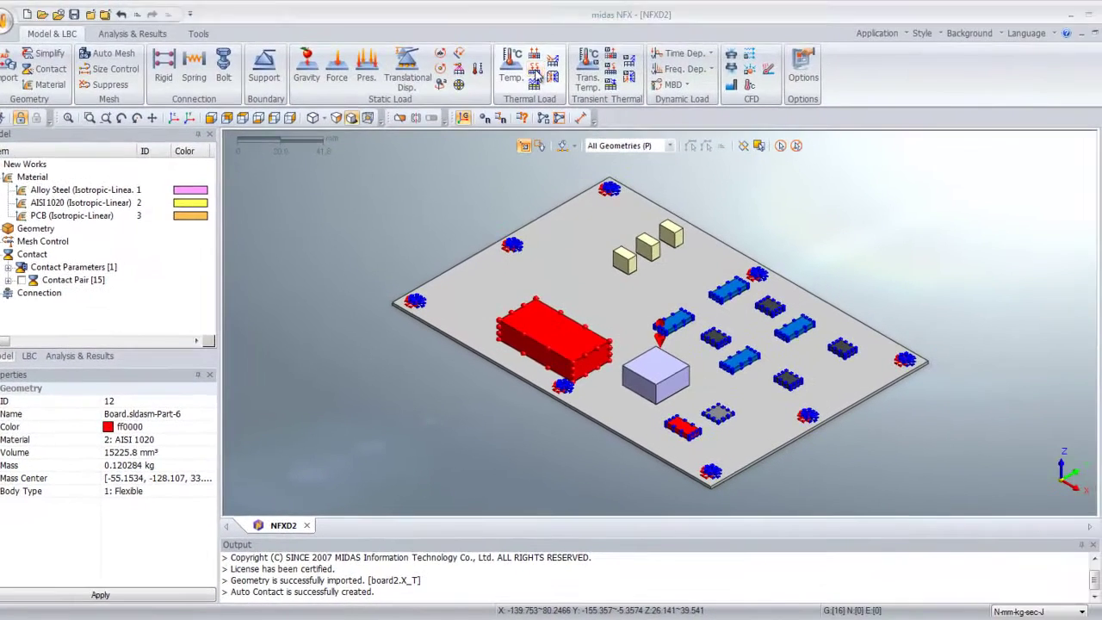
Step: Put a 0.007 W/mm² heat flux on the three cream box tops and lavender box top
click(534, 74)
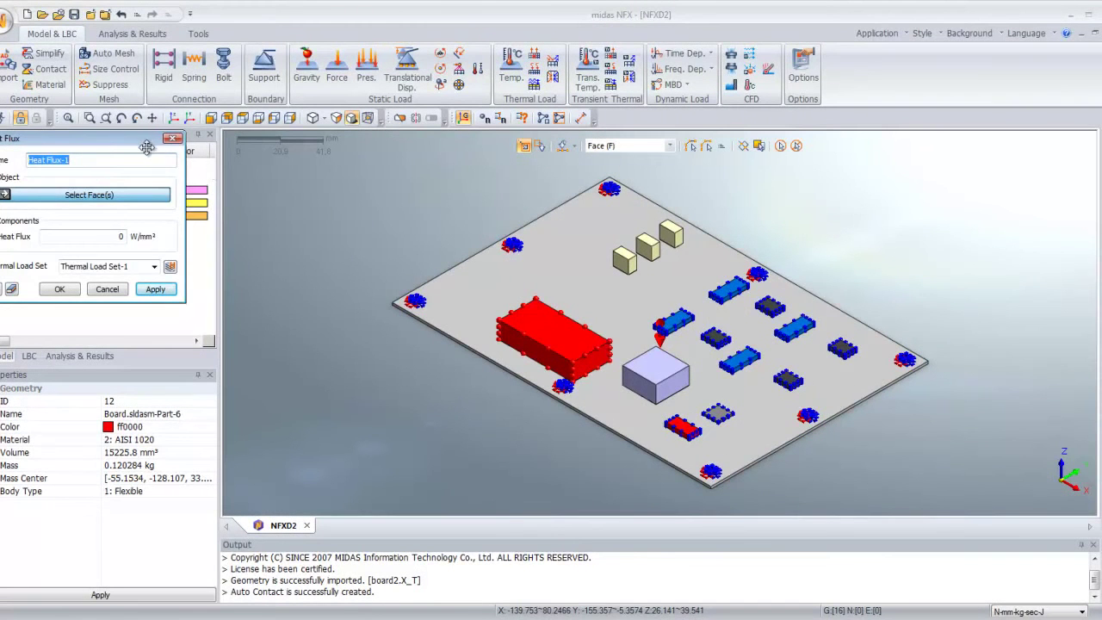
drag(138, 139, 295, 171)
click(672, 231)
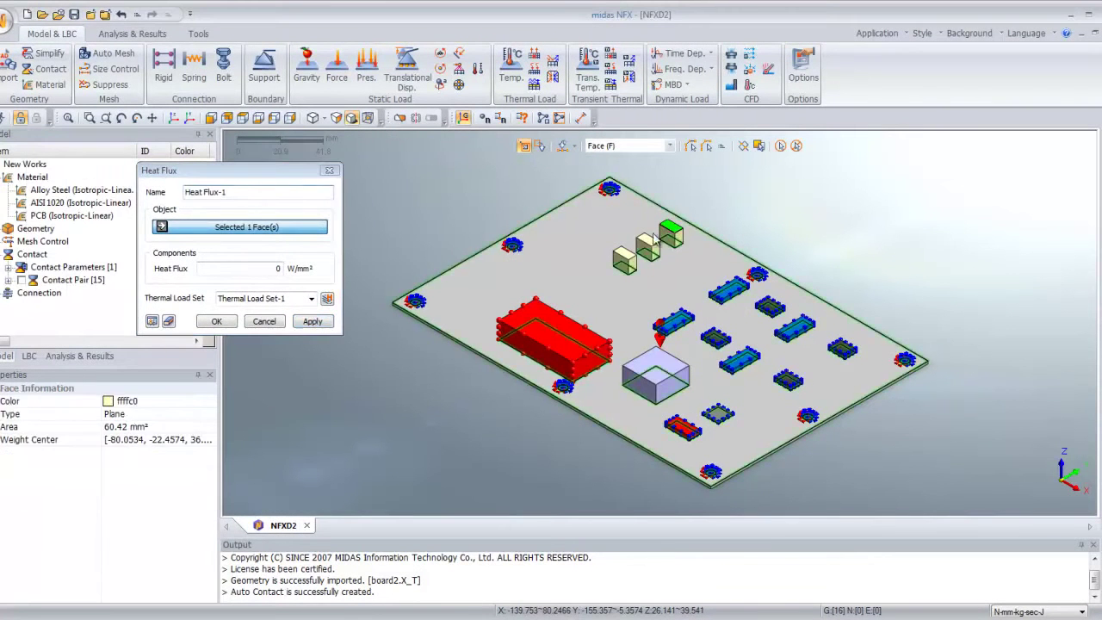
click(648, 244)
click(628, 260)
click(656, 371)
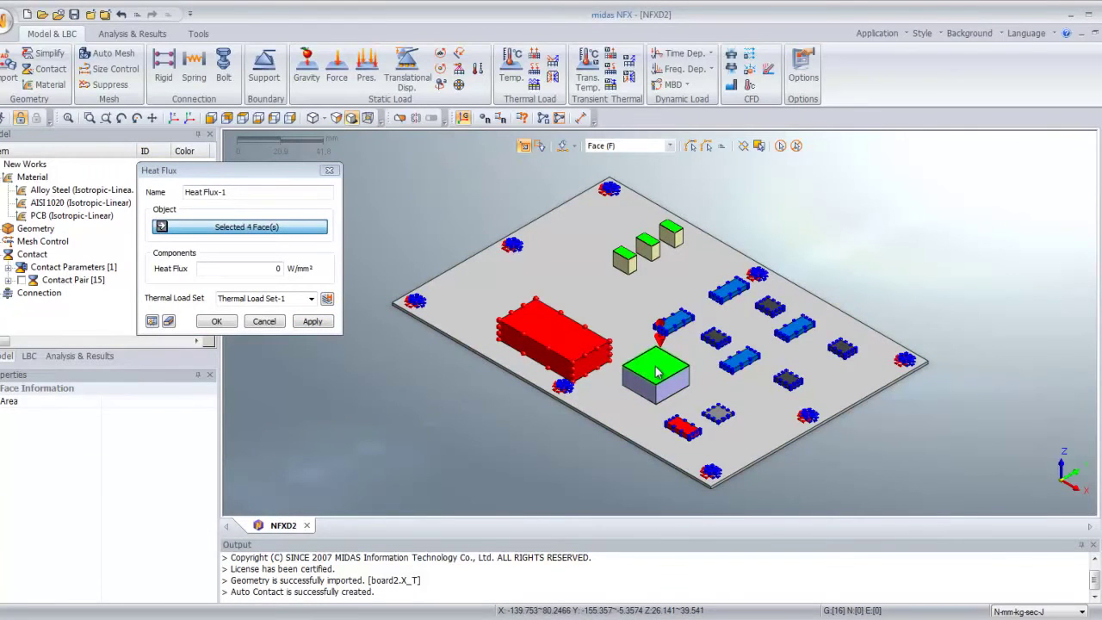
click(271, 268)
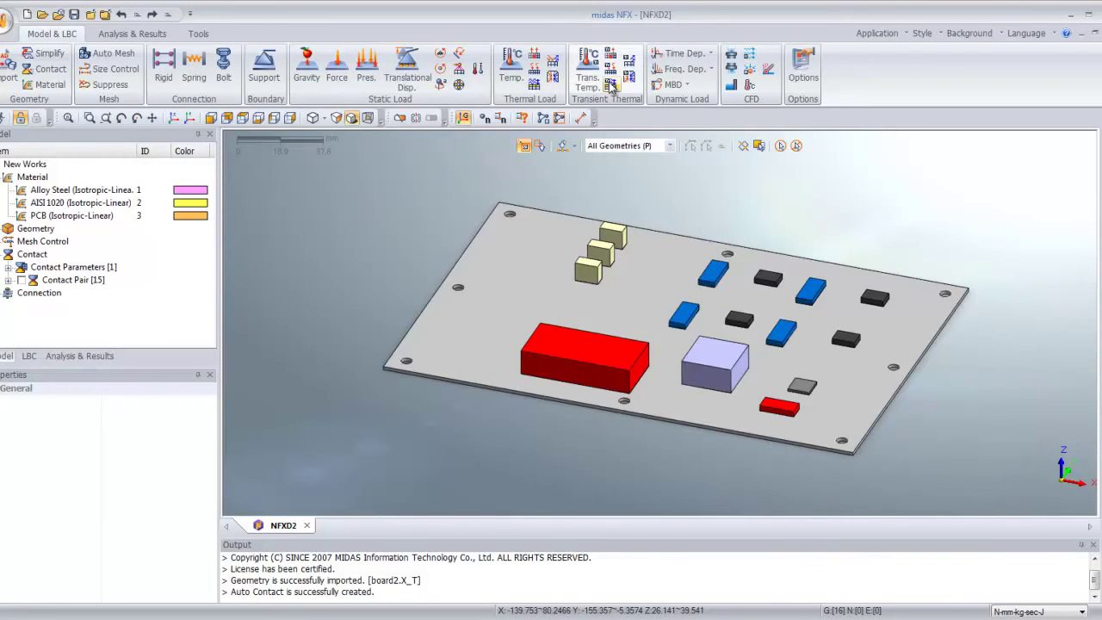
Step: Start a second convection load and window-select all 127 board and component faces
click(533, 90)
drag(82, 128, 207, 189)
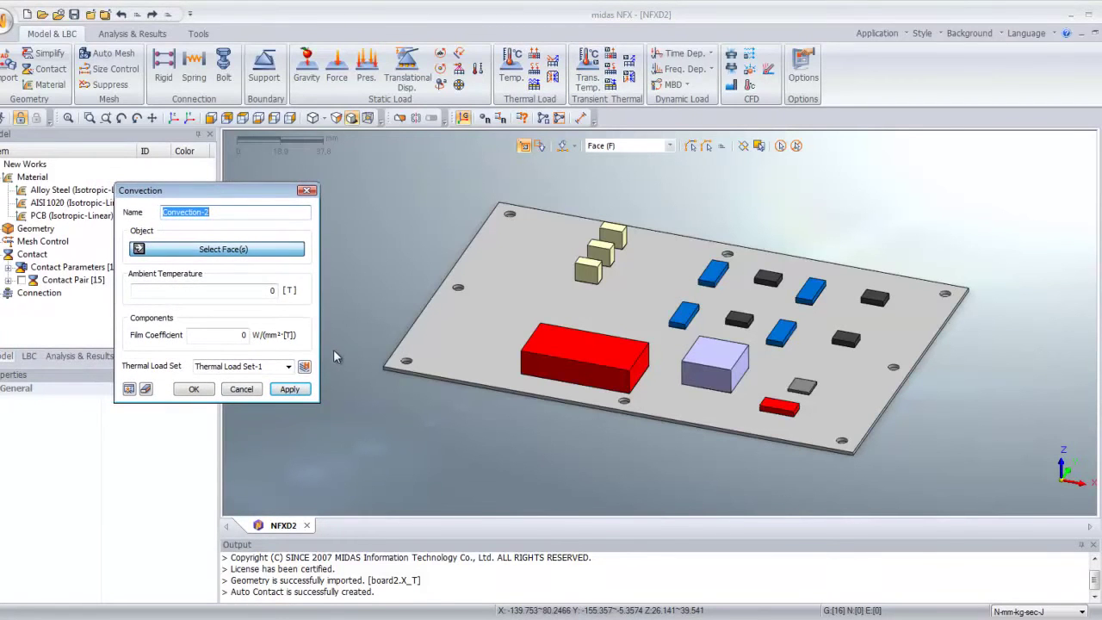
click(753, 404)
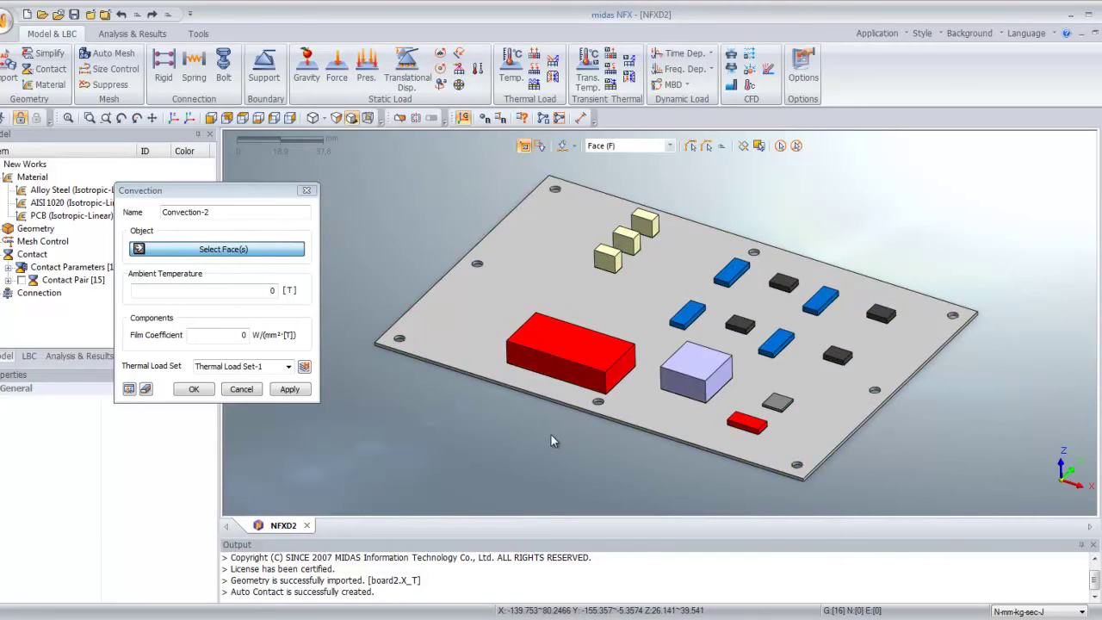
middle_drag(551, 431, 596, 436)
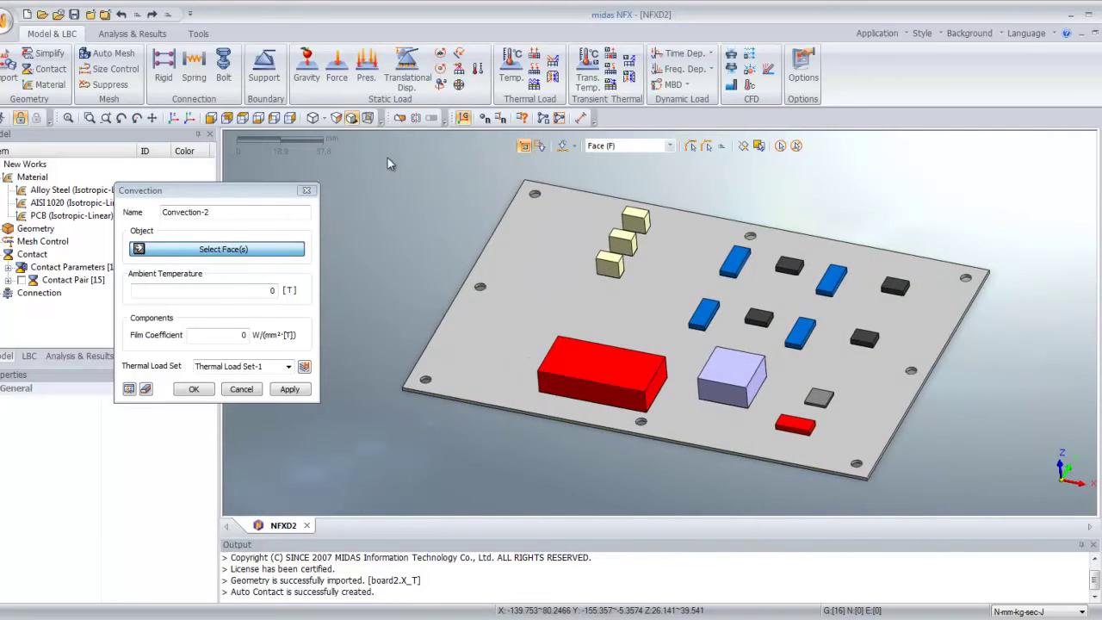
drag(373, 146, 1051, 528)
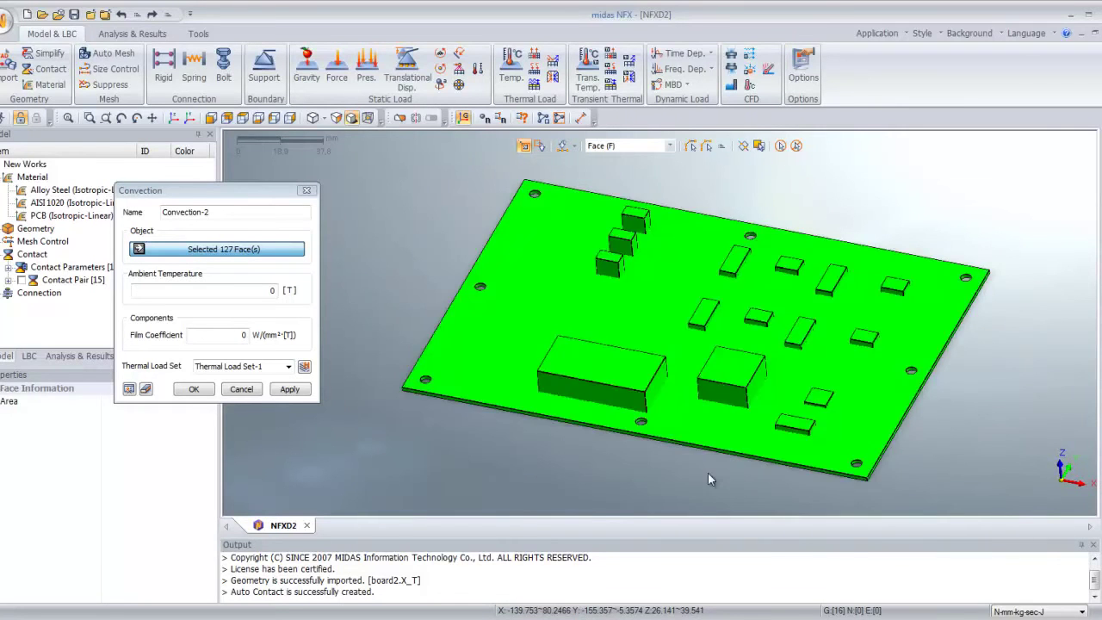
Step: In front view, deselect the board's bottom faces, leaving 97 faces selected
middle_drag(702, 474, 701, 445)
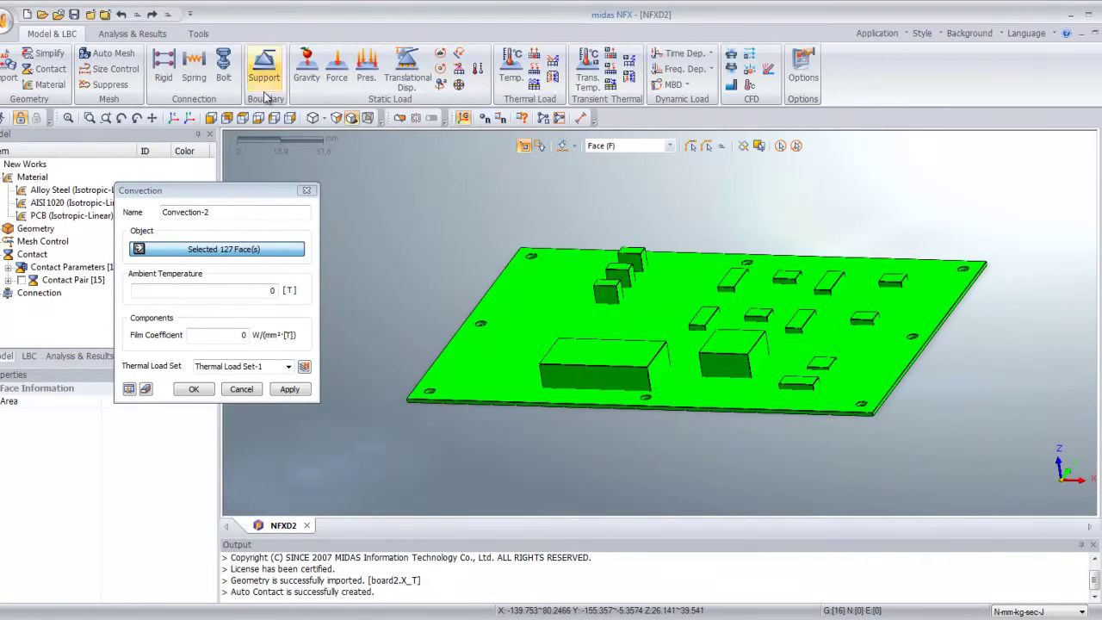
click(212, 120)
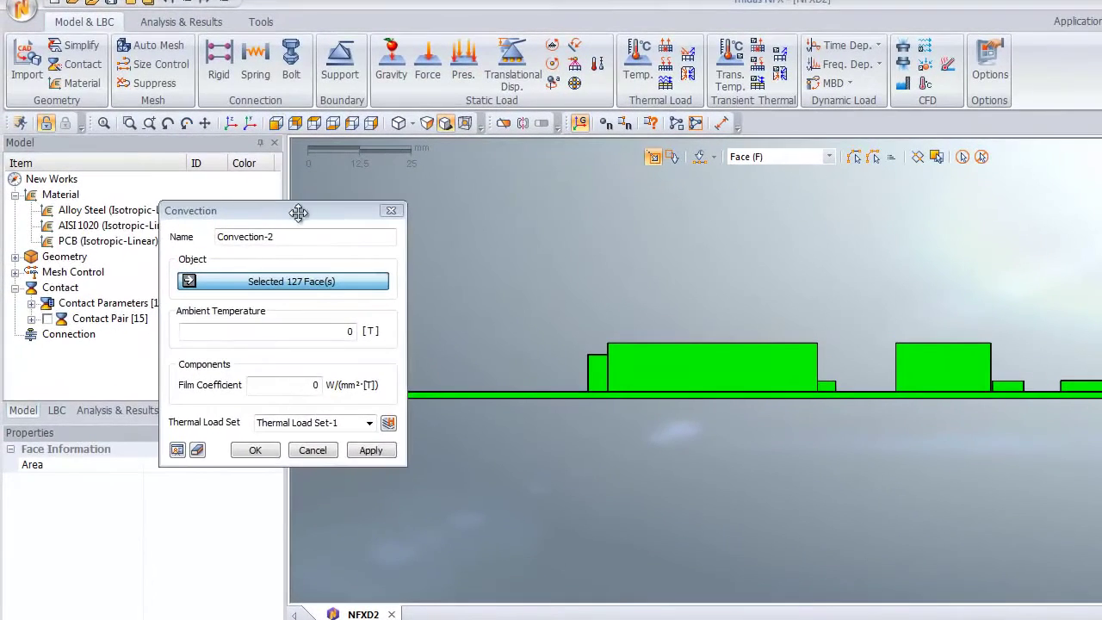
drag(298, 212, 188, 207)
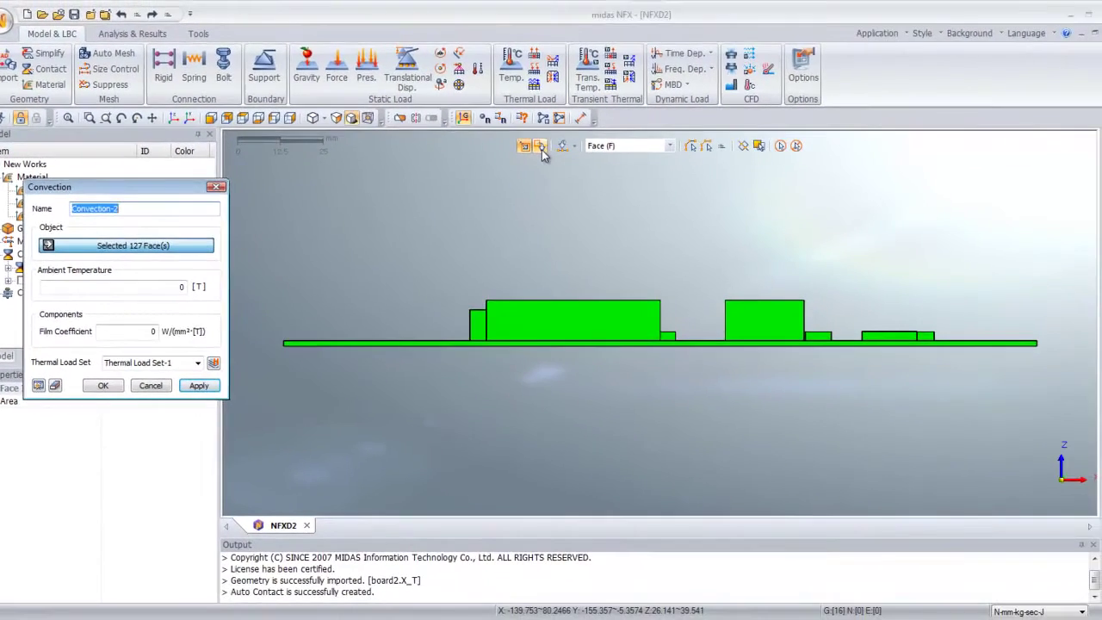
click(675, 162)
click(540, 146)
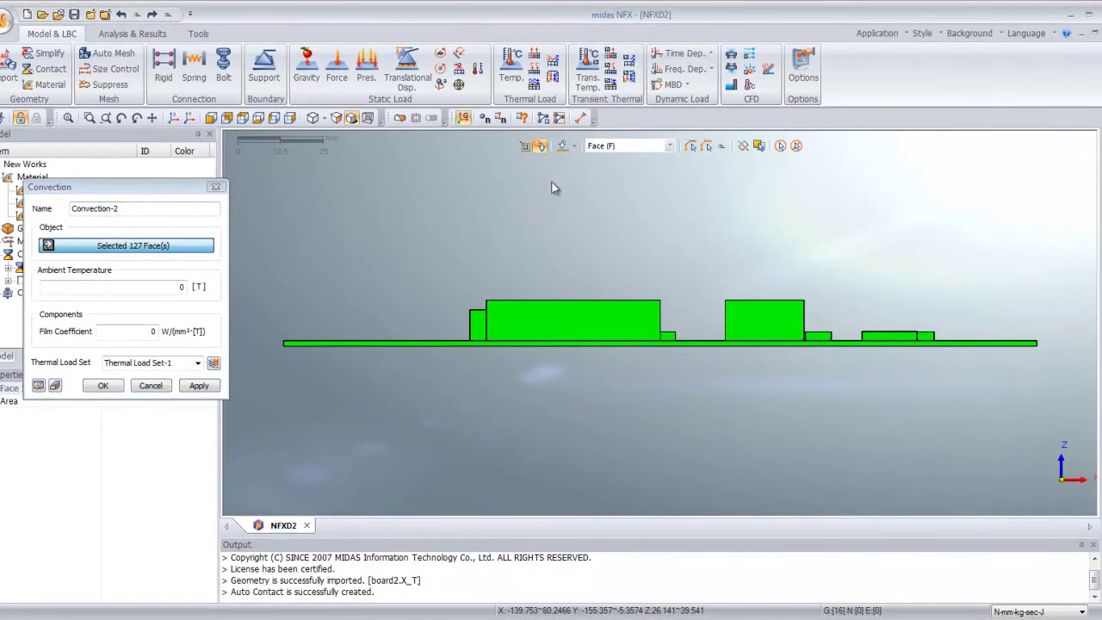
scroll(560, 338, up, 3)
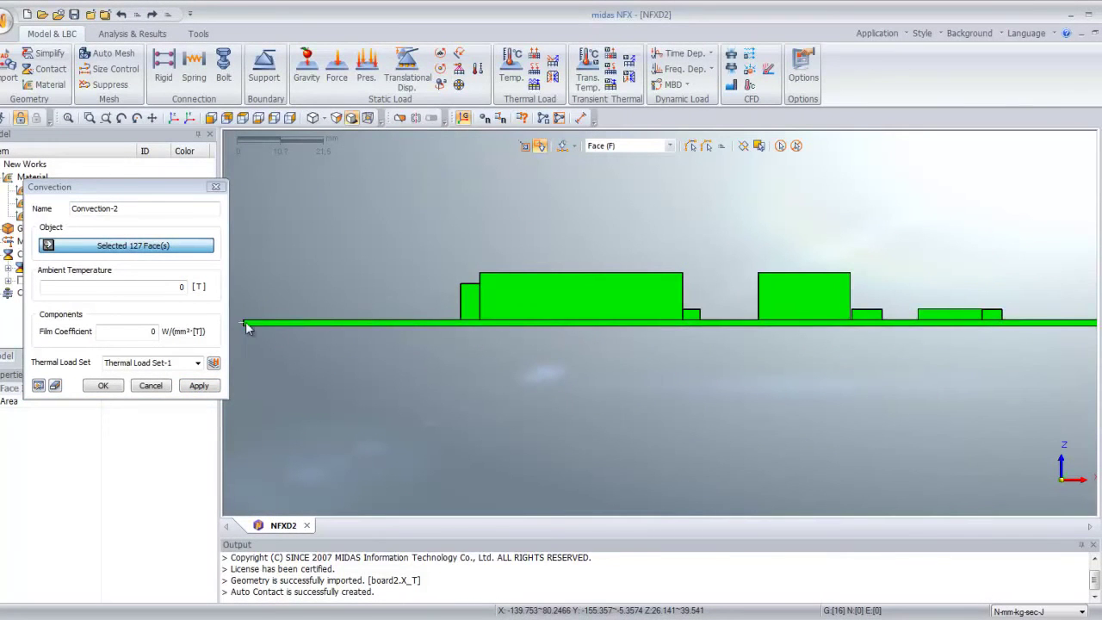
drag(466, 328, 1009, 320)
middle_drag(1009, 320, 680, 385)
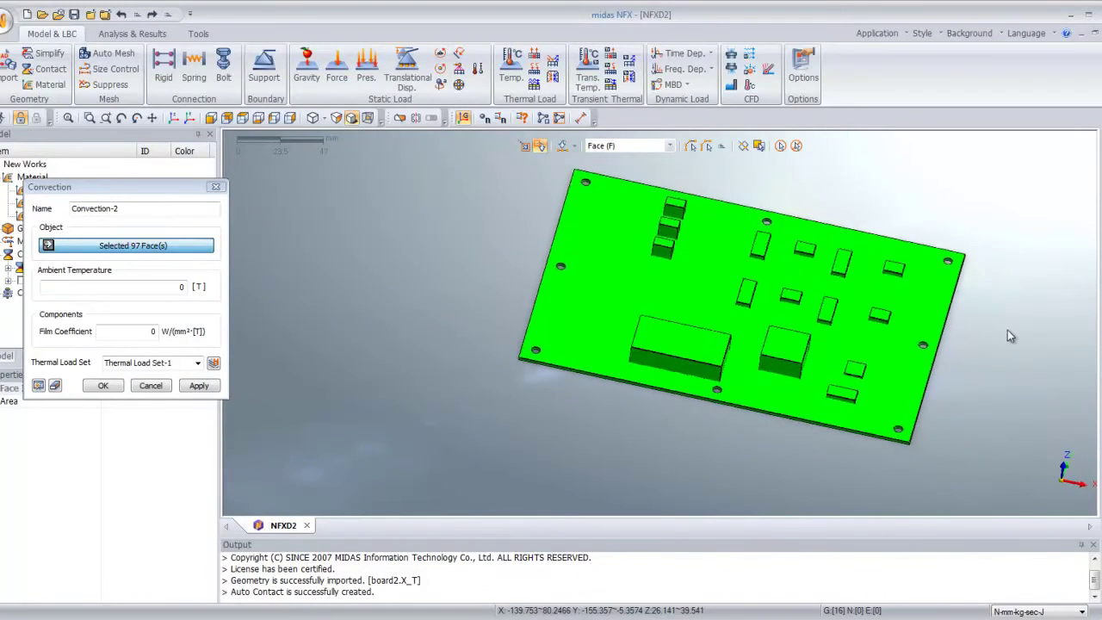
middle_drag(769, 426, 708, 429)
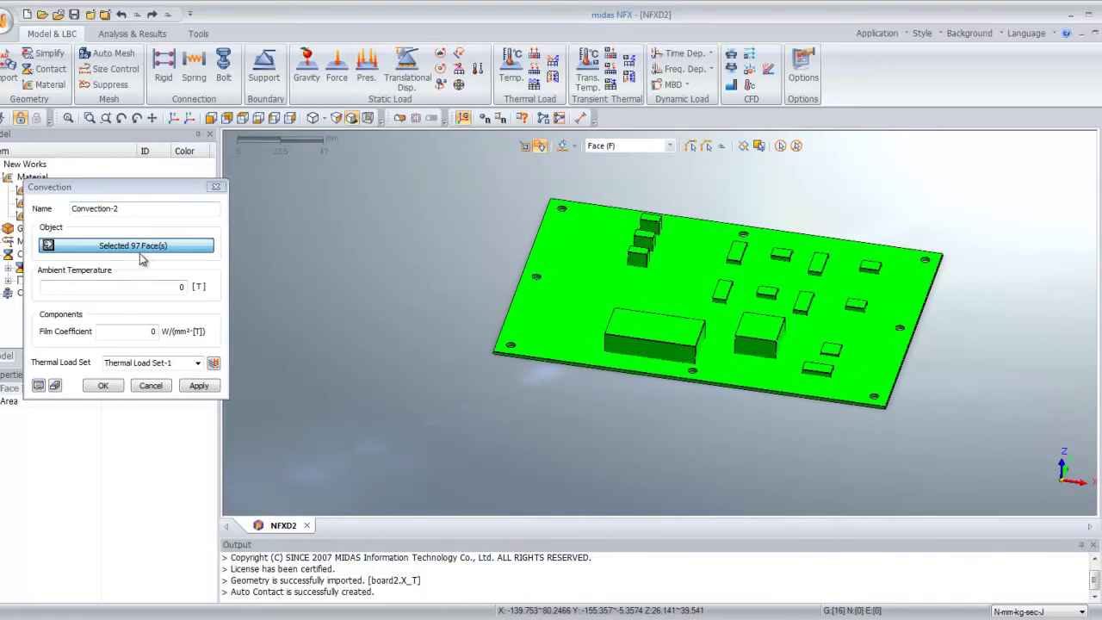
Step: Set ambient temperature 40 and film coefficient 2e-5, then create Convection-2
drag(138, 194, 375, 197)
click(403, 287)
drag(402, 287, 435, 299)
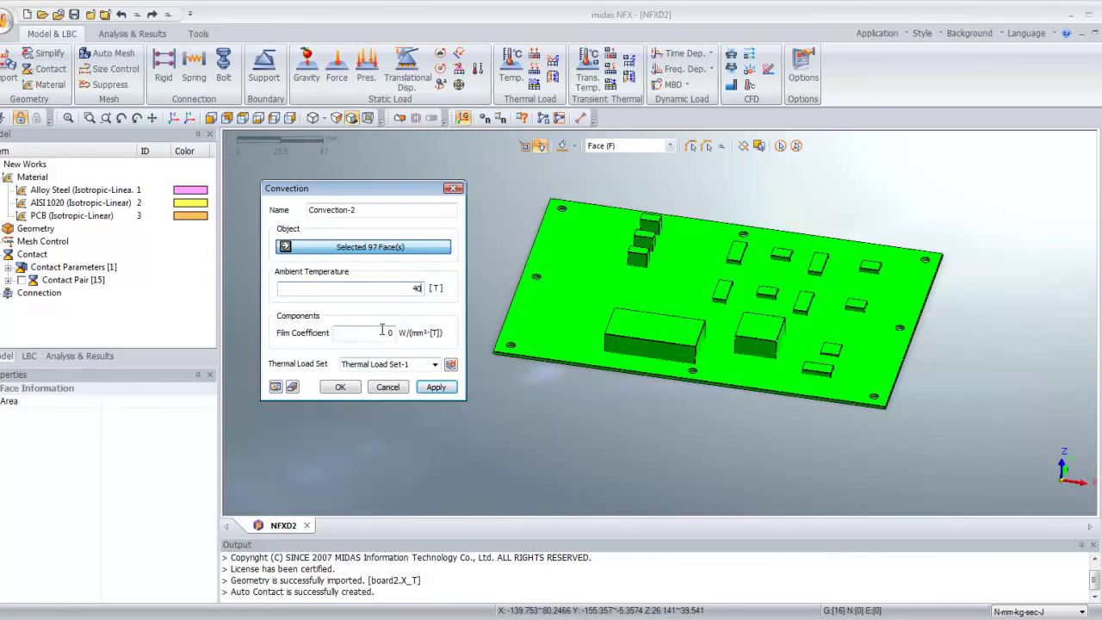
drag(384, 331, 404, 322)
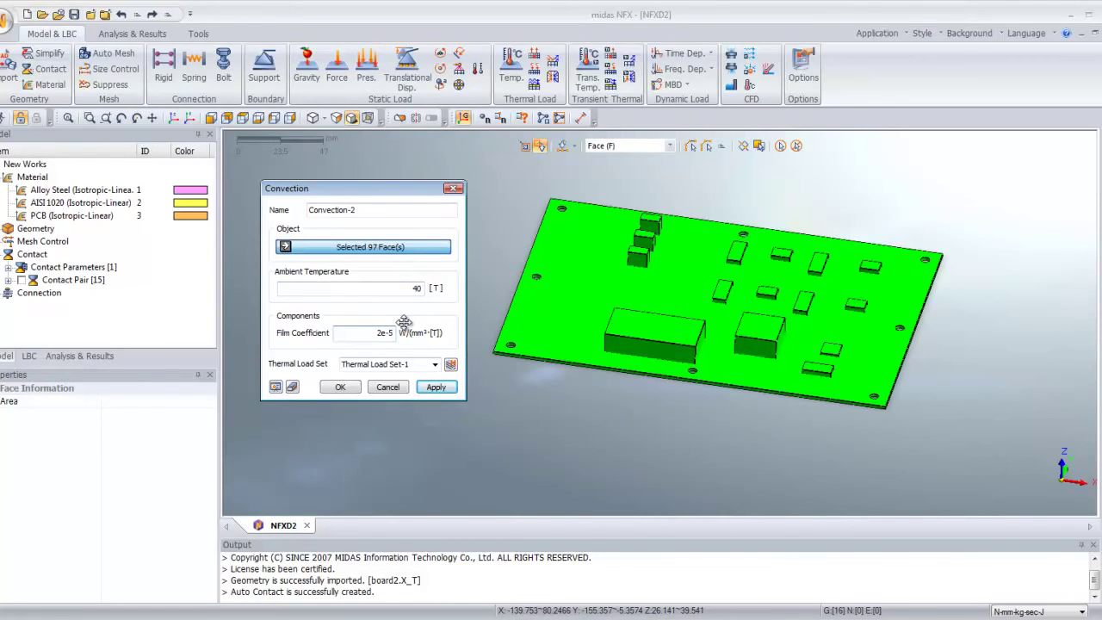
click(339, 389)
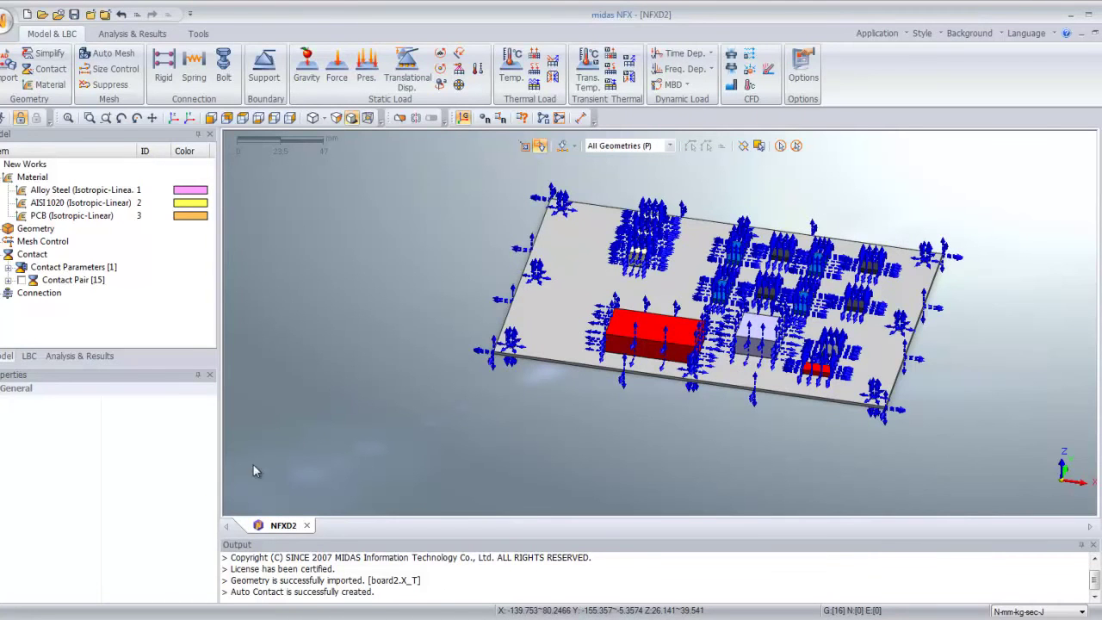
Step: Auto-mesh all 16 bodies with the Hybrid Mesher at about 5 mm element size
click(107, 53)
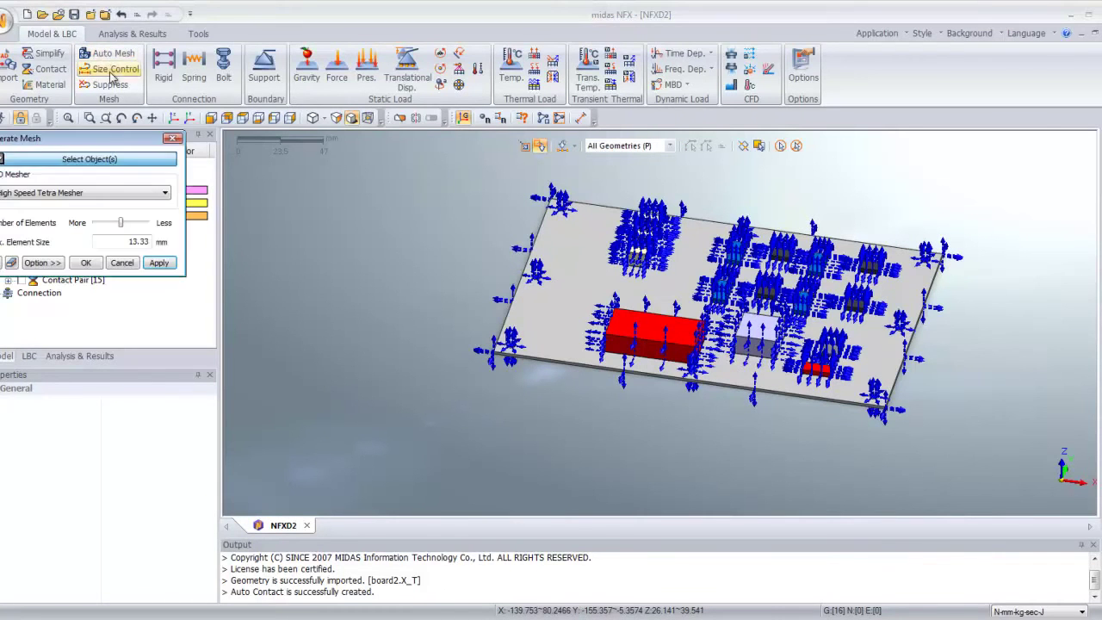
drag(112, 140, 325, 219)
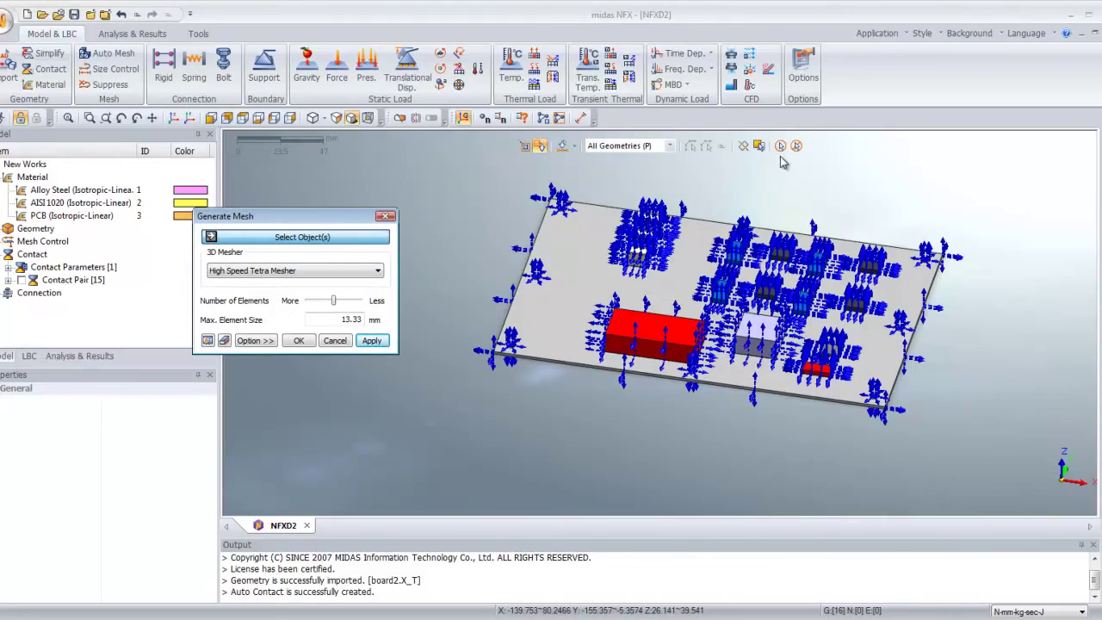
click(780, 146)
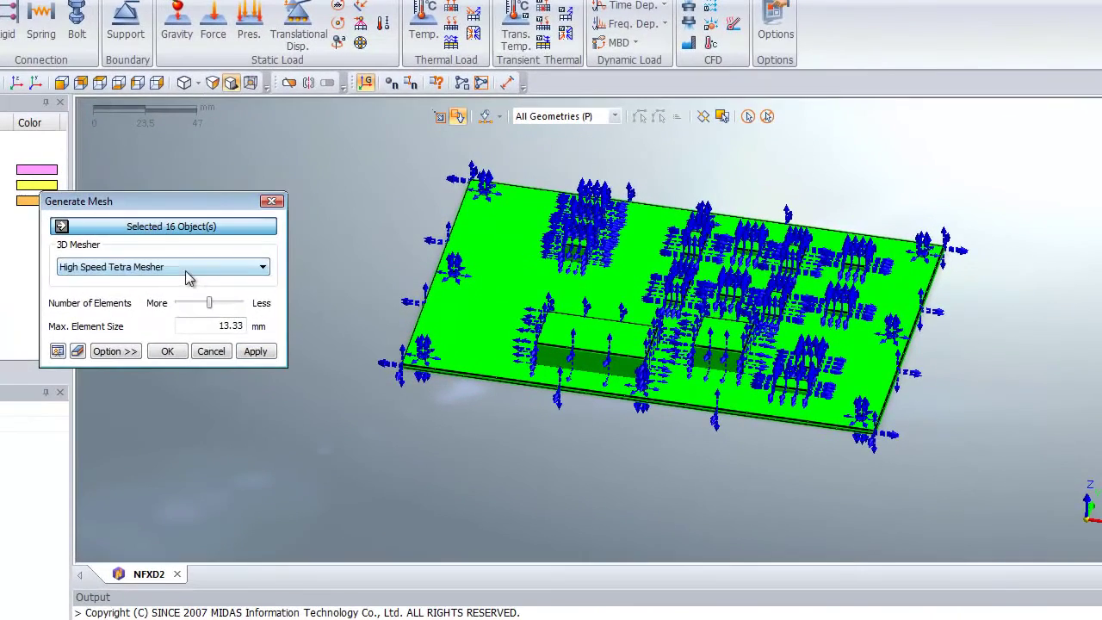
click(311, 272)
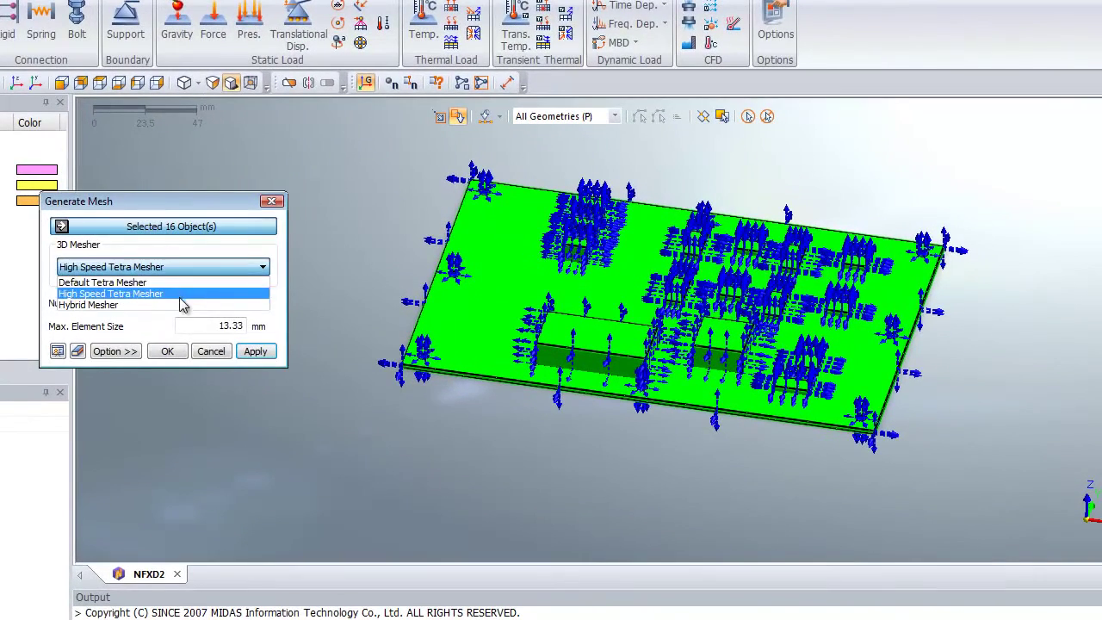
click(182, 306)
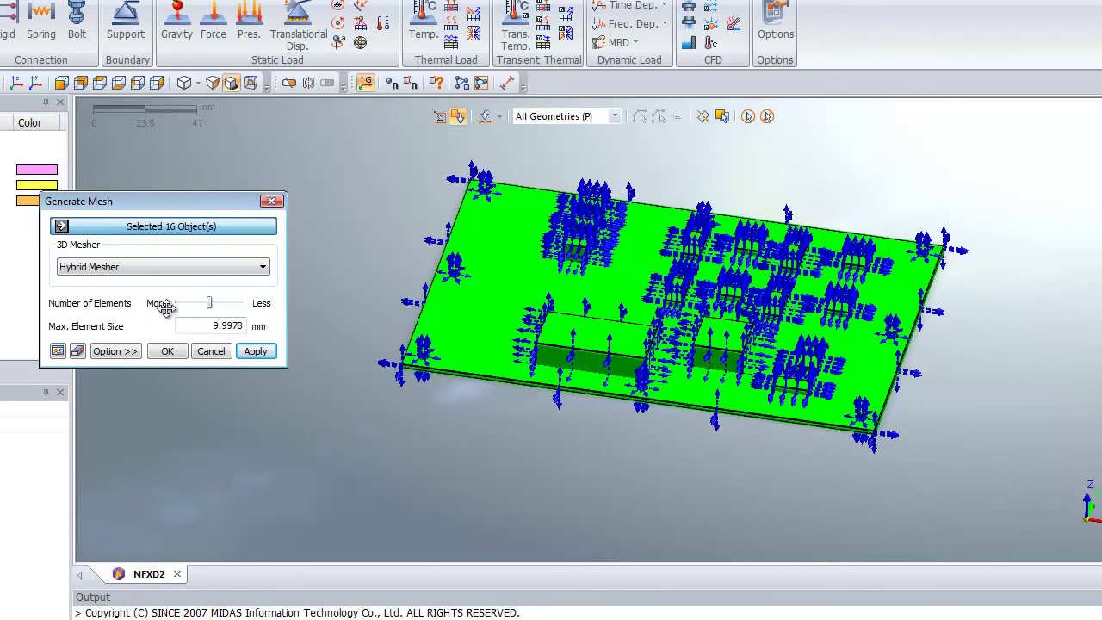
drag(211, 304, 195, 308)
click(167, 352)
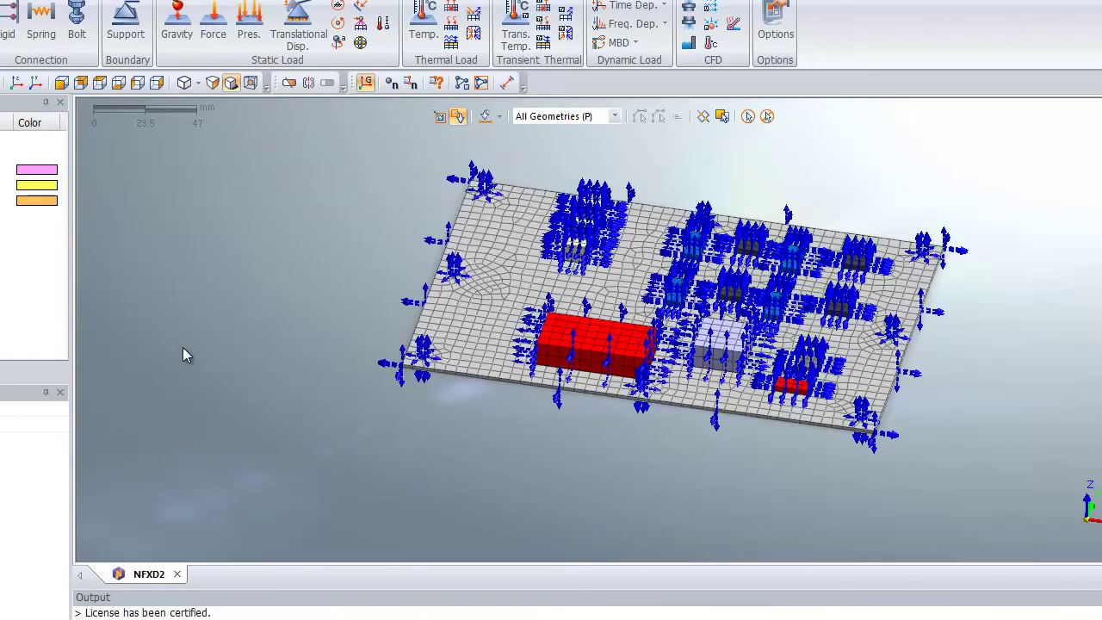
Step: Define analysis case 'Board' with solution type Steady State Thermal Stress
middle_drag(344, 293, 593, 198)
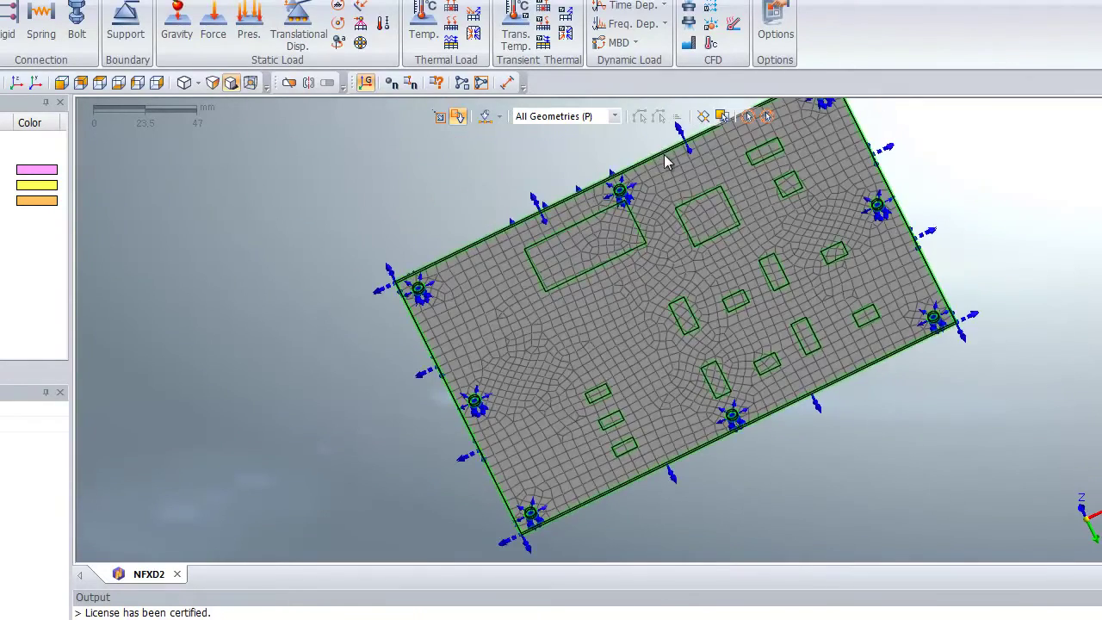
middle_drag(664, 162, 412, 129)
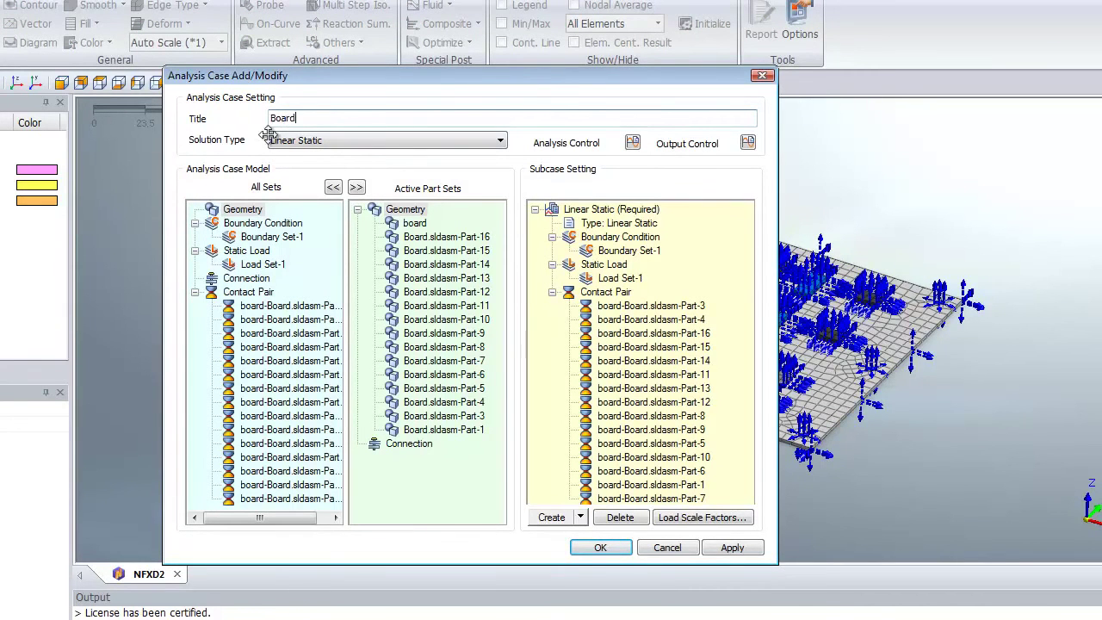
click(296, 143)
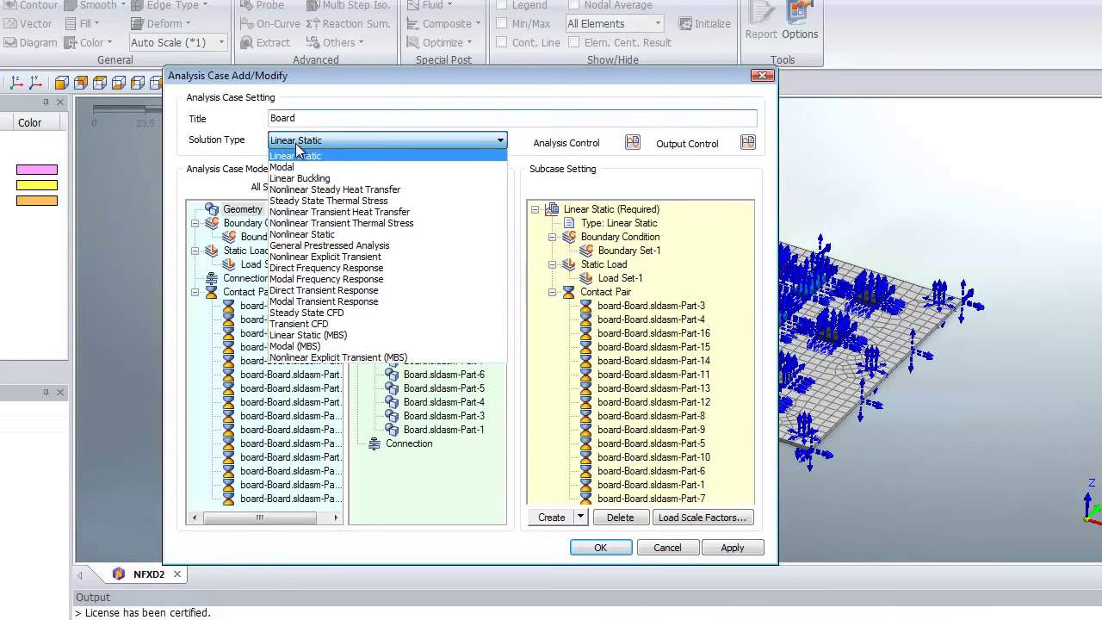
click(402, 201)
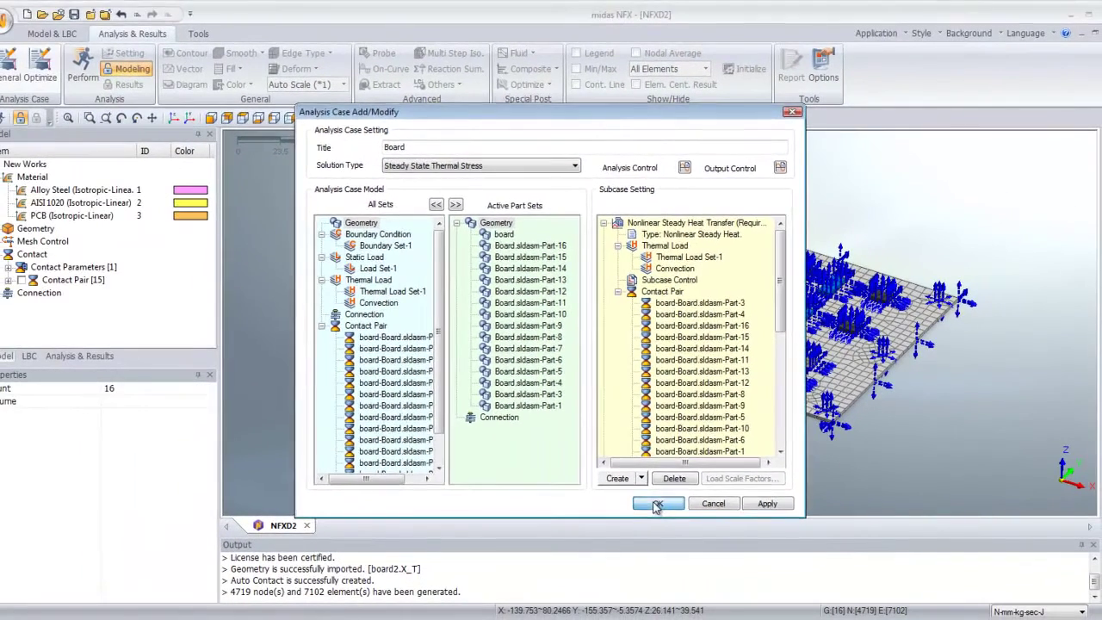
Step: Create the Board case, run the solver, and save the model as NFXD2, replacing the file
click(600, 548)
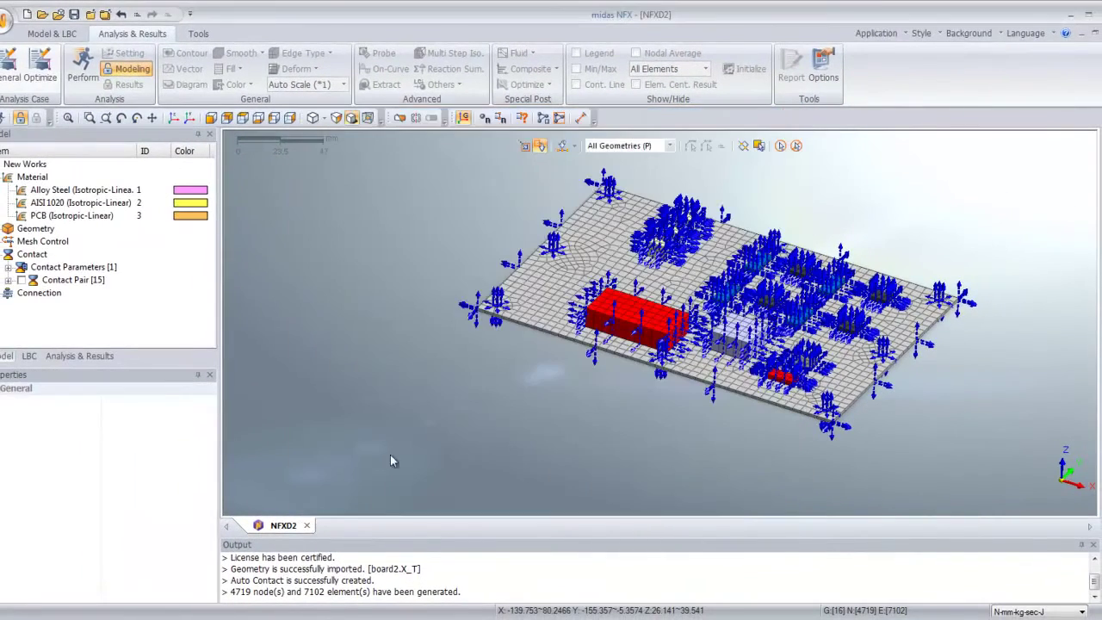
click(79, 356)
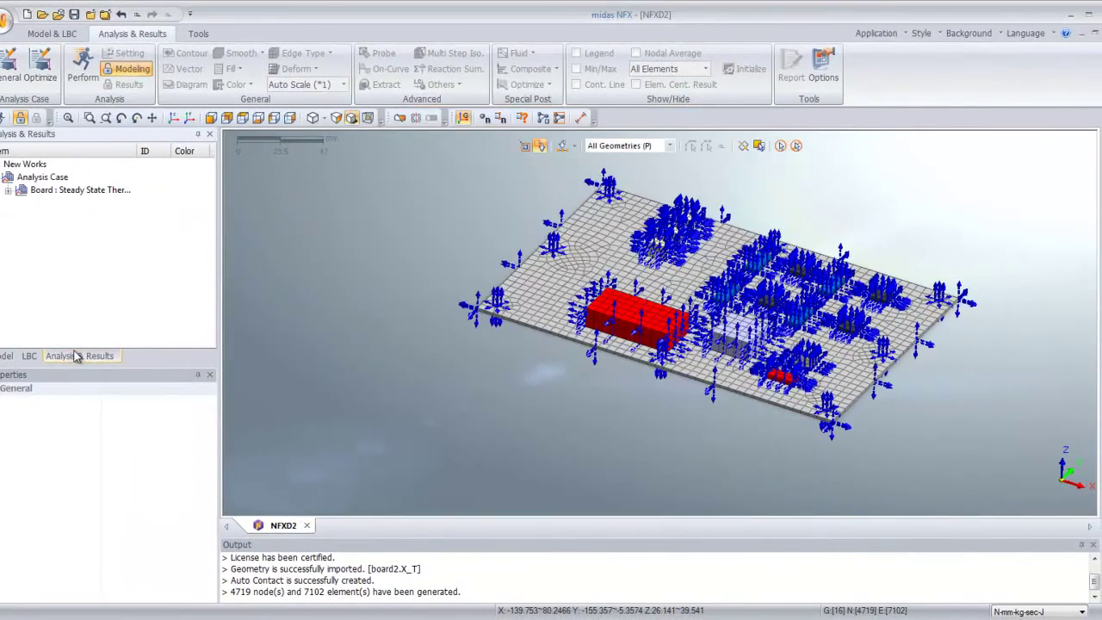
click(83, 64)
click(627, 391)
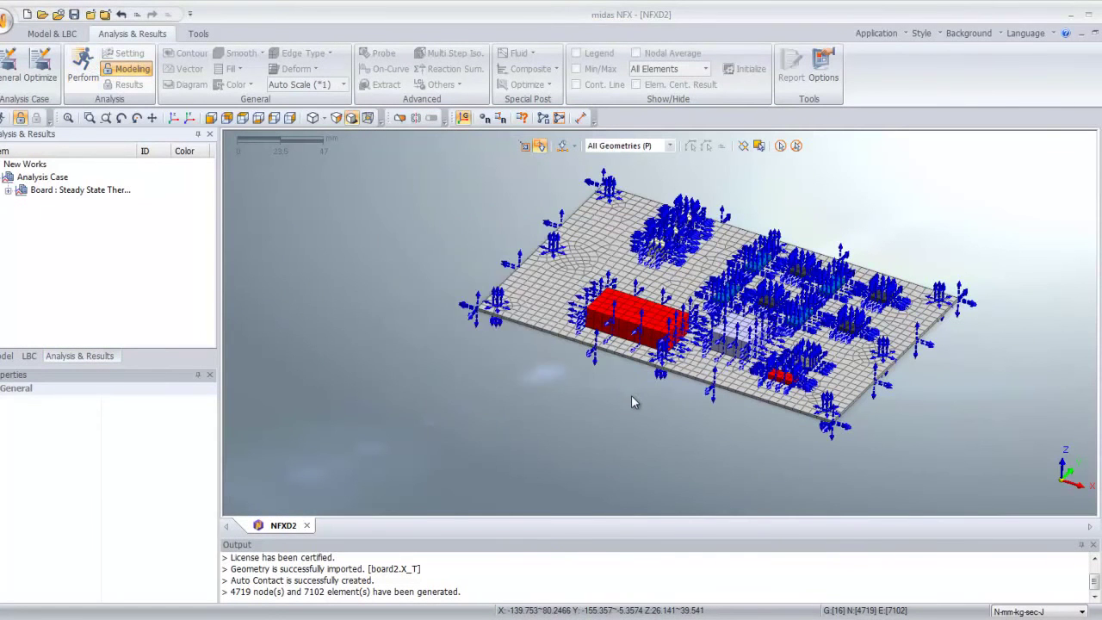
click(456, 547)
click(598, 322)
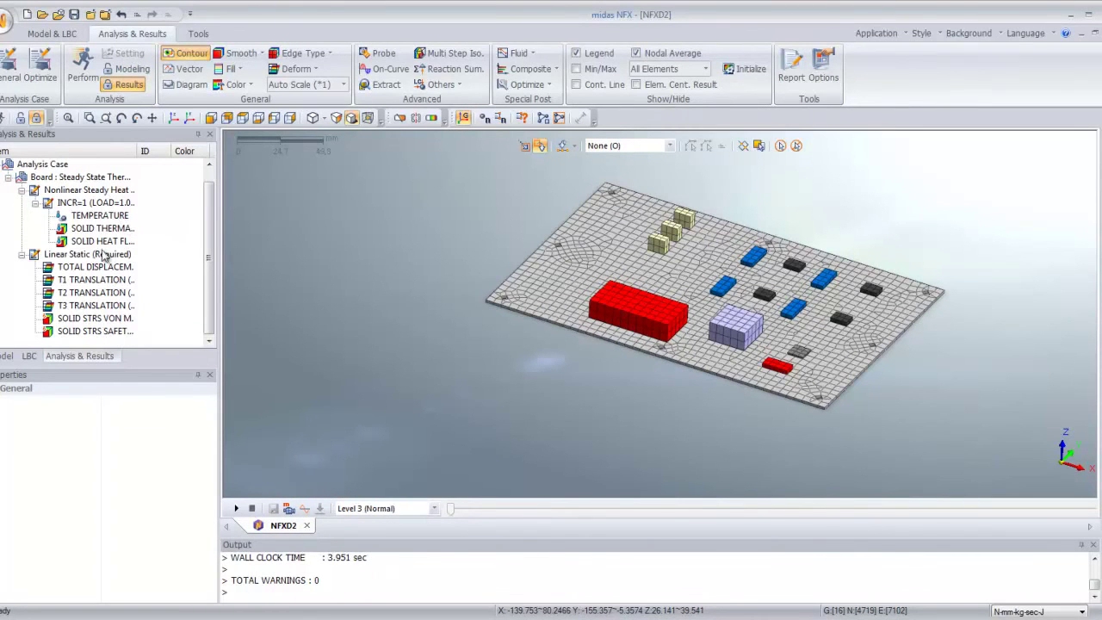
Step: Display the solid thermal gradient contour, then the heat flux resultant contour peaking near 8.81e-3 W/mm²
double_click(96, 217)
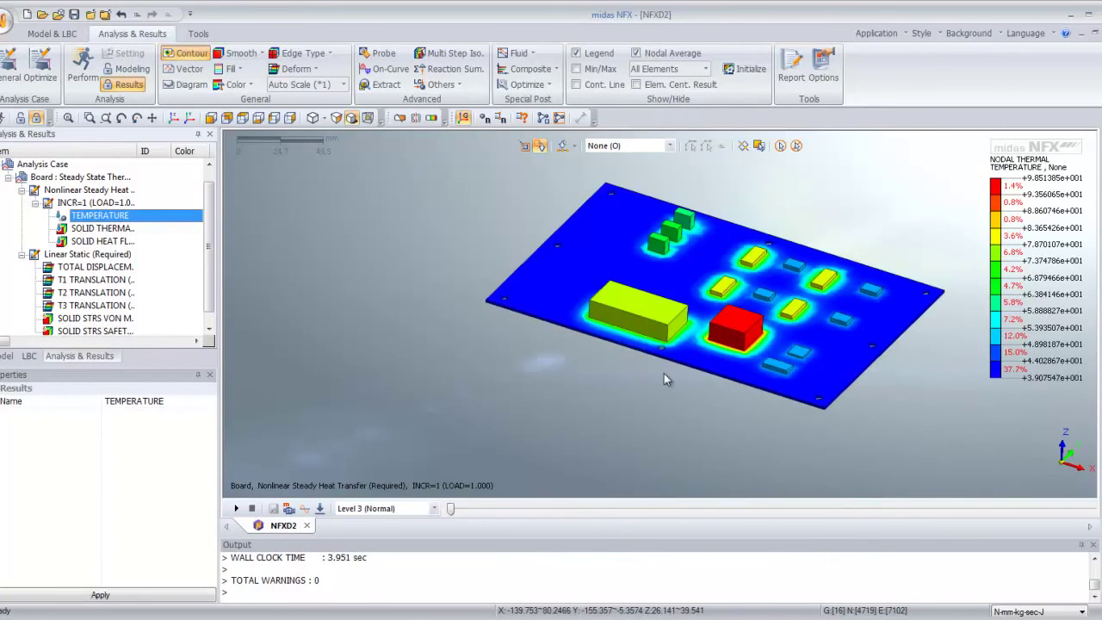
scroll(670, 370, up, 5)
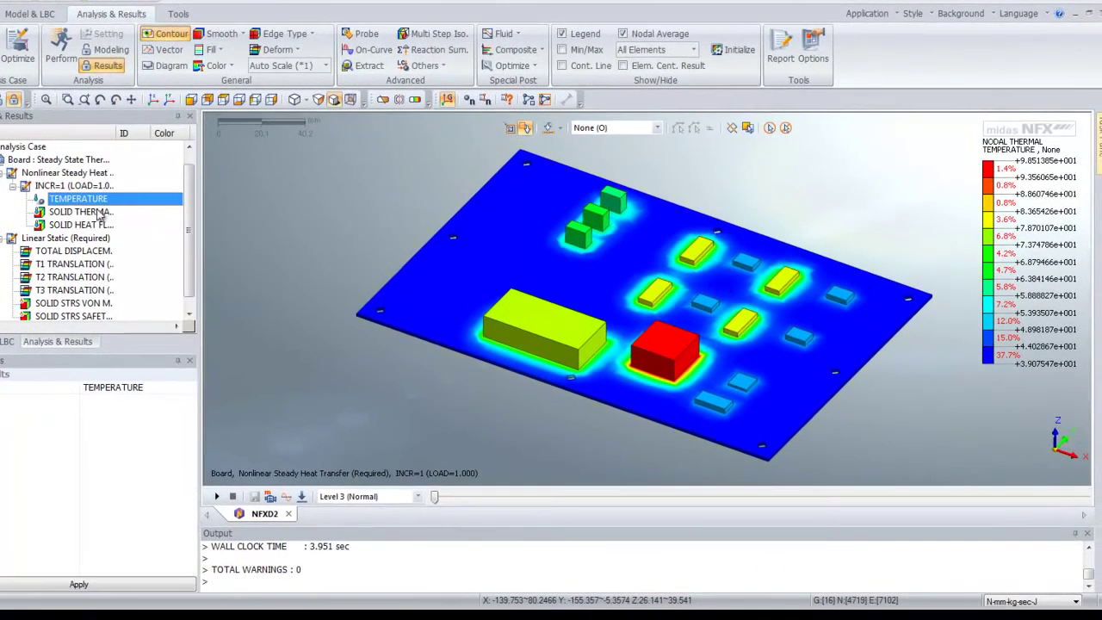
double_click(95, 213)
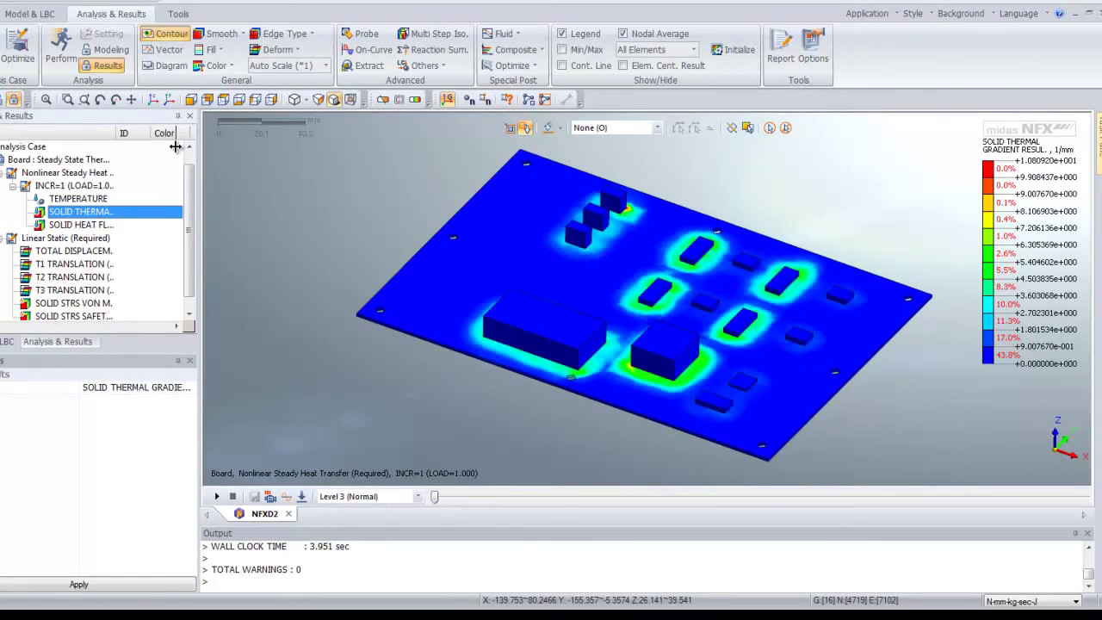
drag(117, 130, 176, 131)
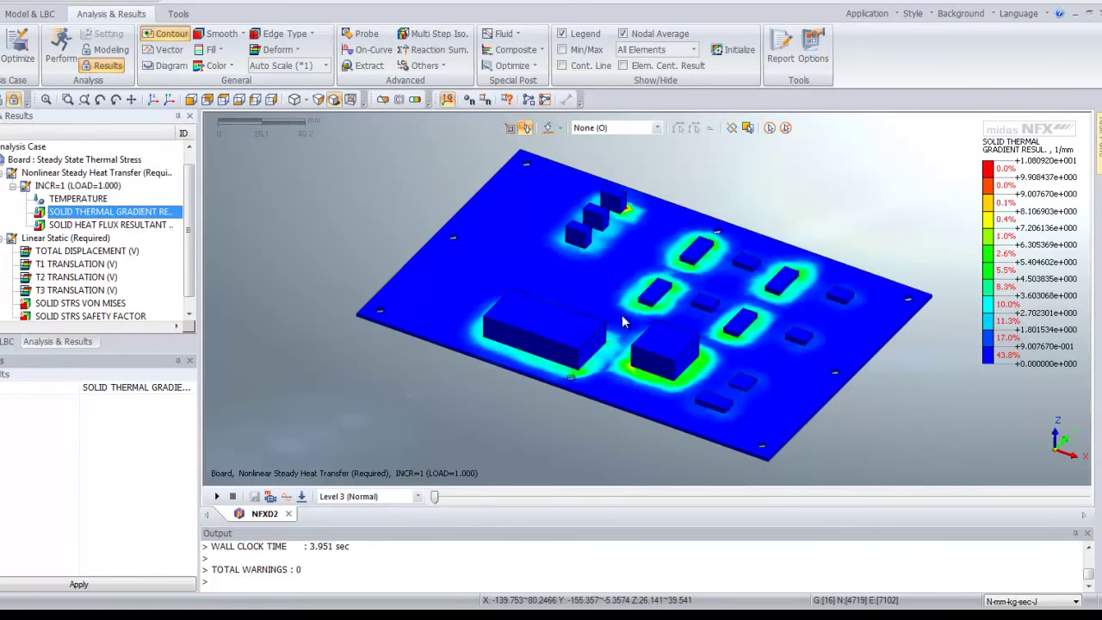
middle_drag(622, 314, 310, 298)
click(109, 224)
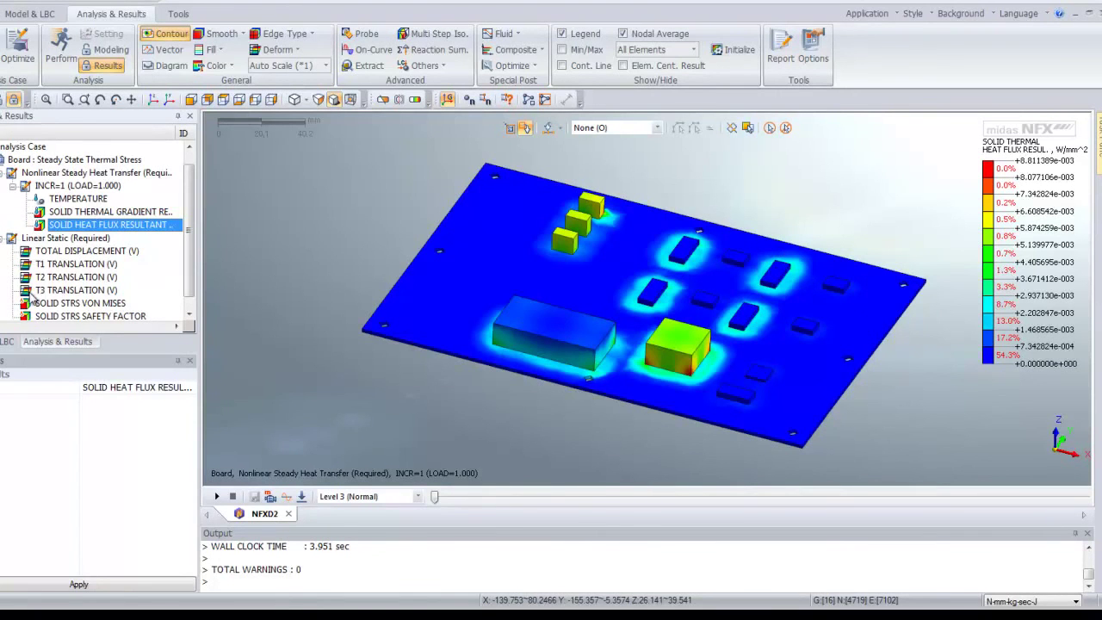
Step: Show the total displacement contour, max about 6.45e-2 mm, with the deform scale set to Real
double_click(77, 253)
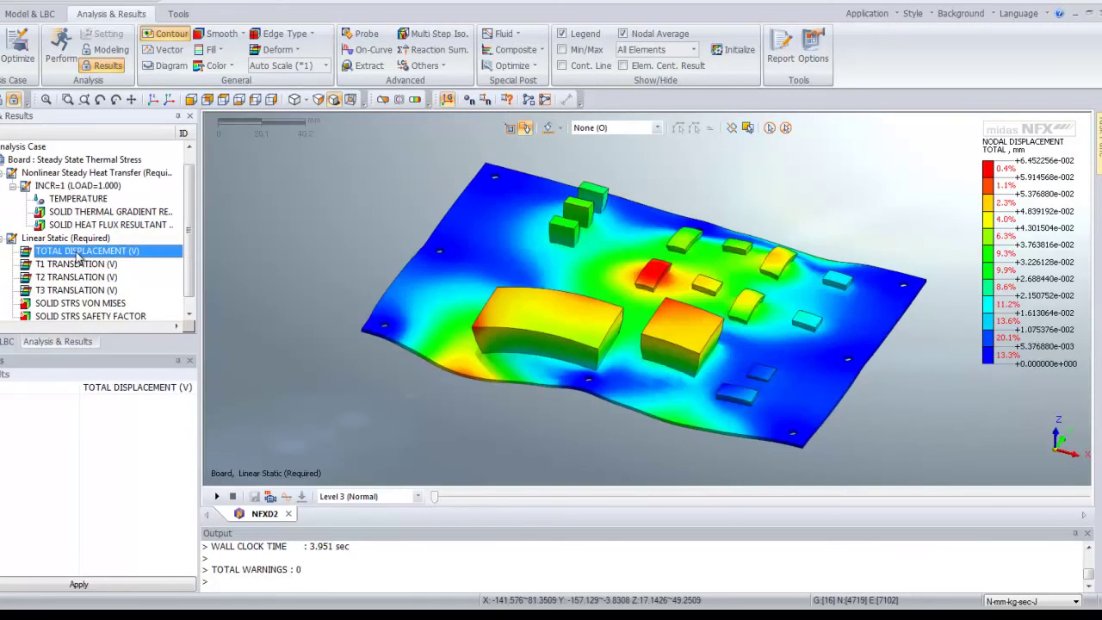
middle_drag(565, 435, 559, 372)
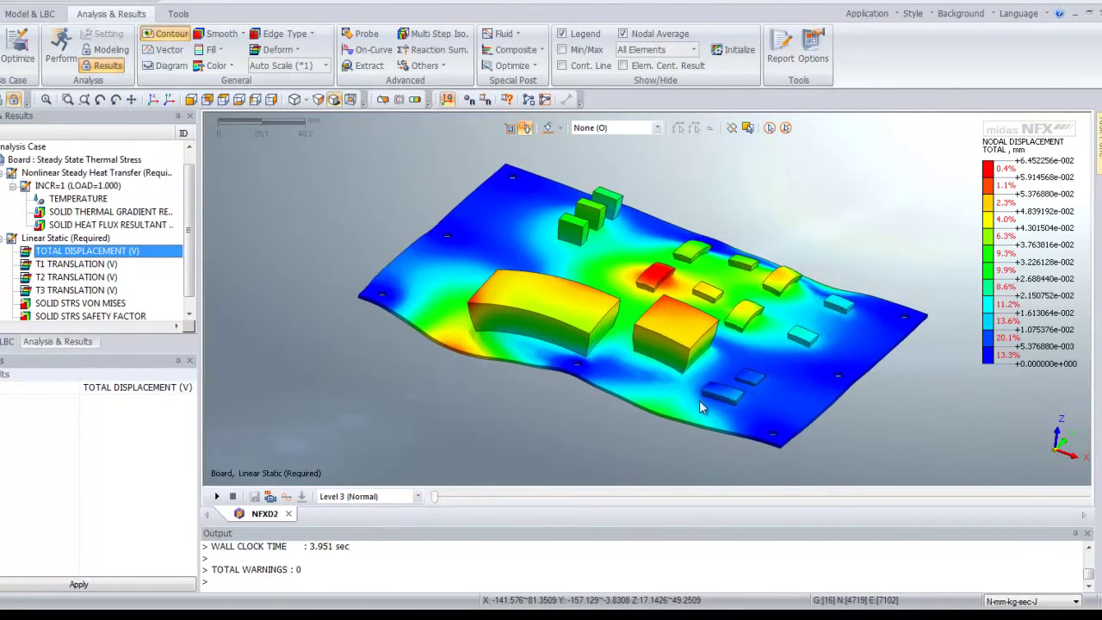
middle_drag(666, 322, 639, 311)
middle_drag(410, 337, 613, 317)
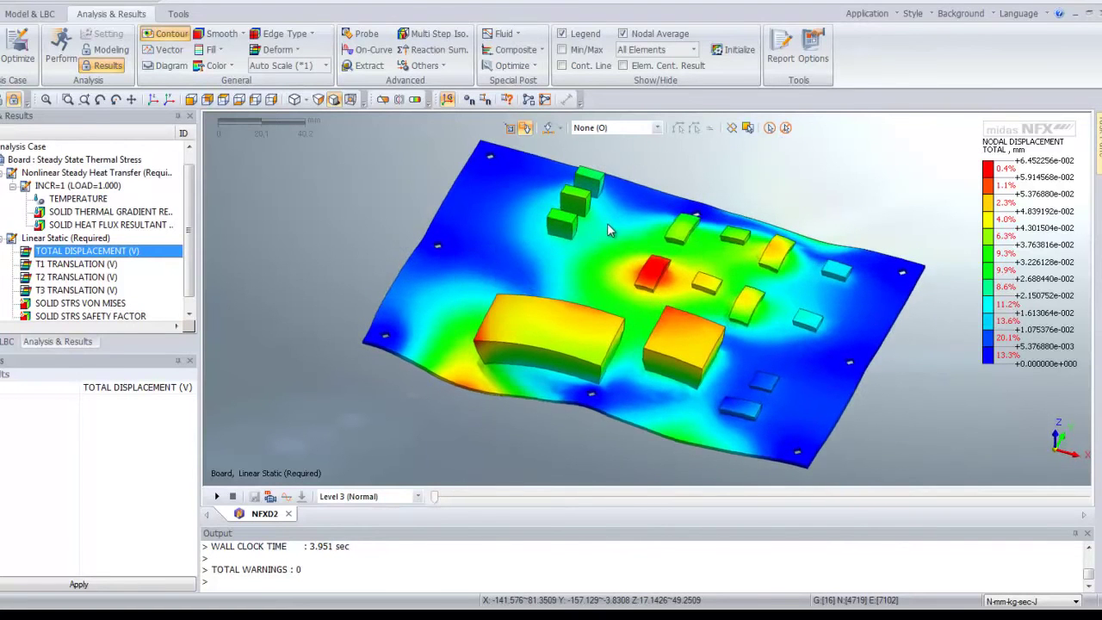
click(325, 69)
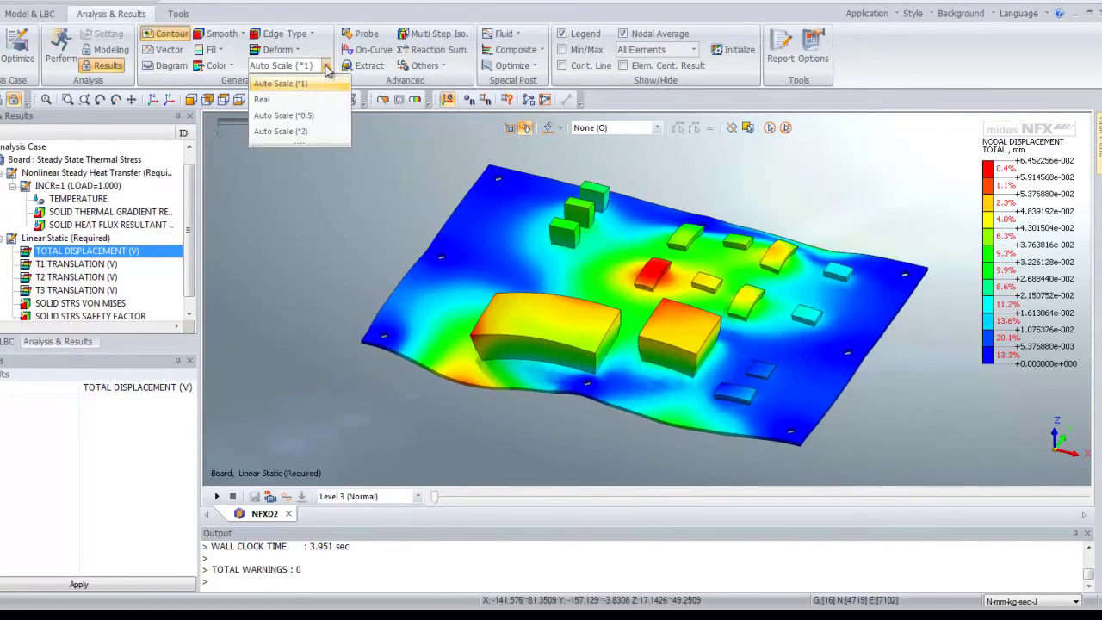
click(318, 97)
middle_drag(609, 370, 569, 283)
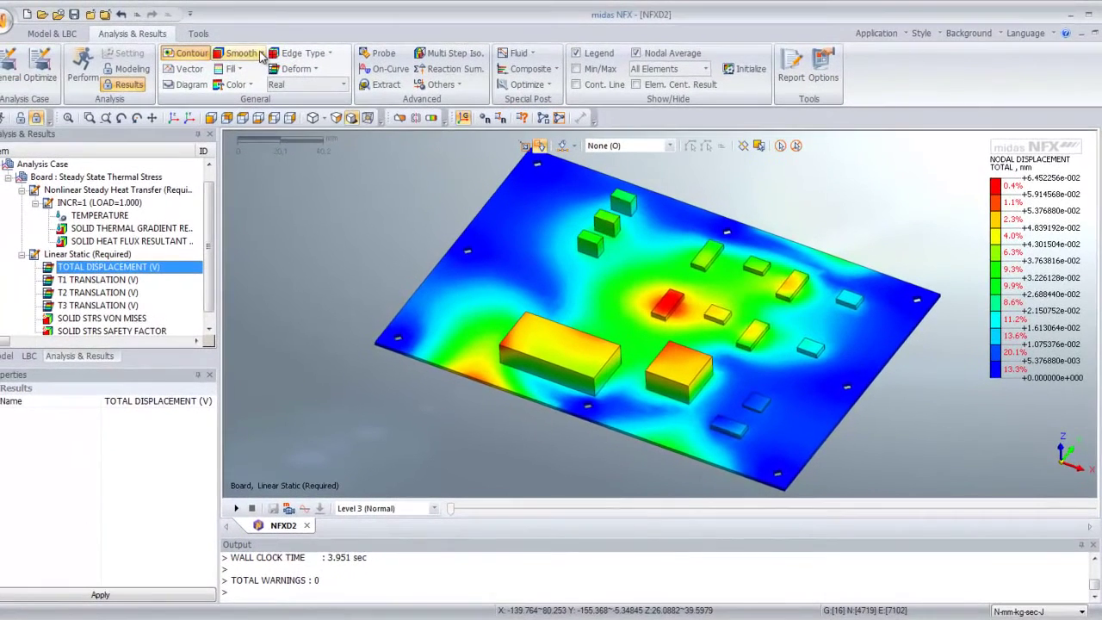
Step: Switch the displacement contour to Fringe smoothing and toggle contour lines on, then off
click(261, 54)
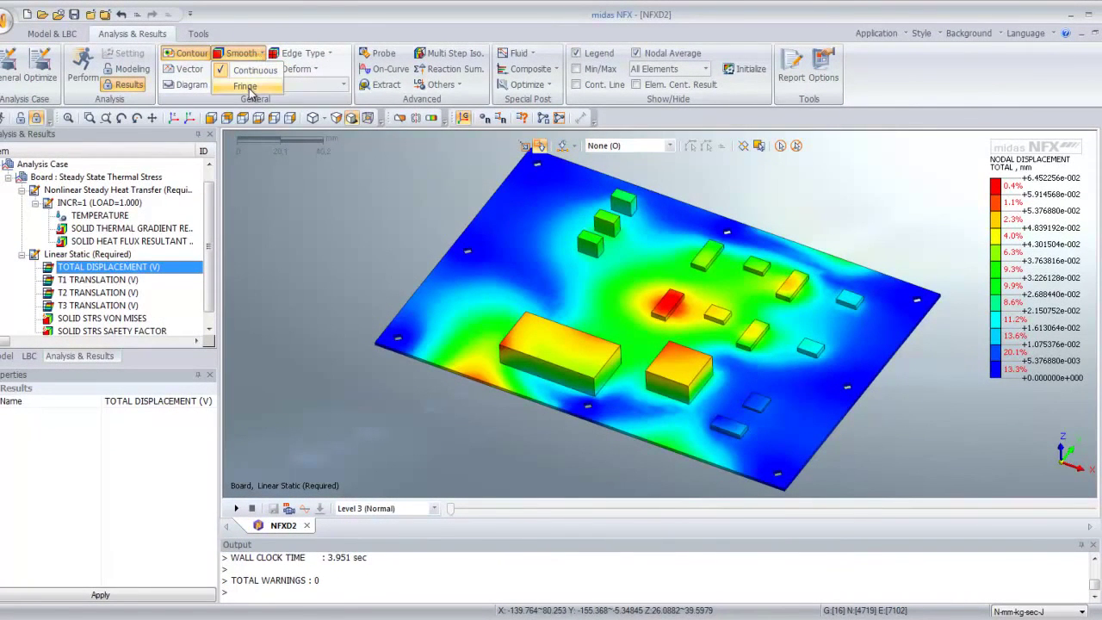
click(246, 87)
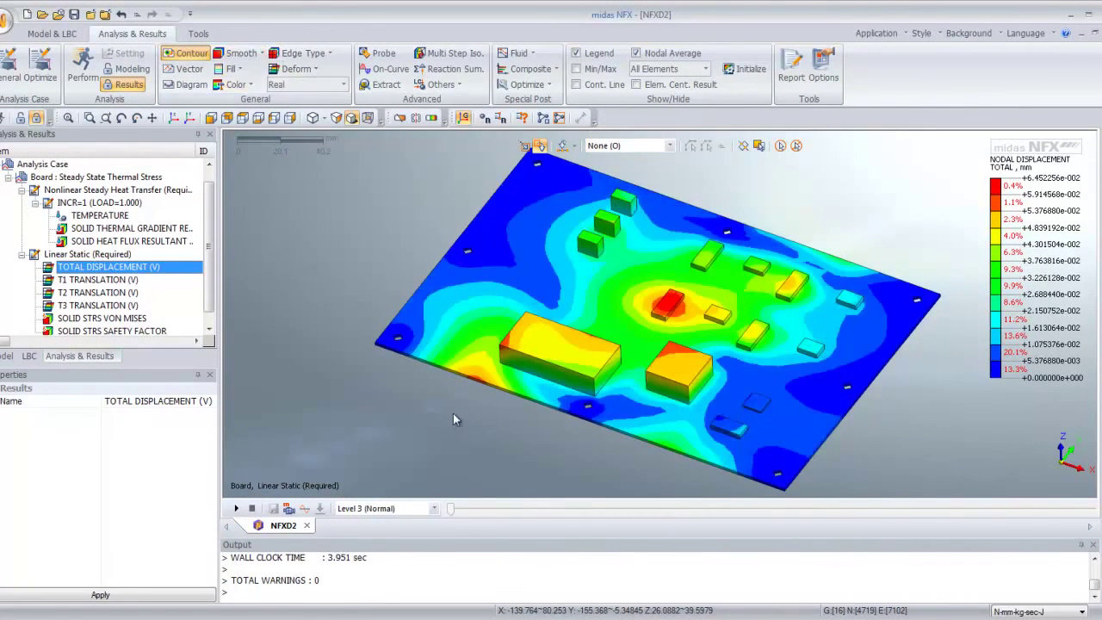
mouse_move(530, 393)
middle_down()
mouse_move(545, 326)
mouse_move(533, 390)
middle_up()
click(576, 85)
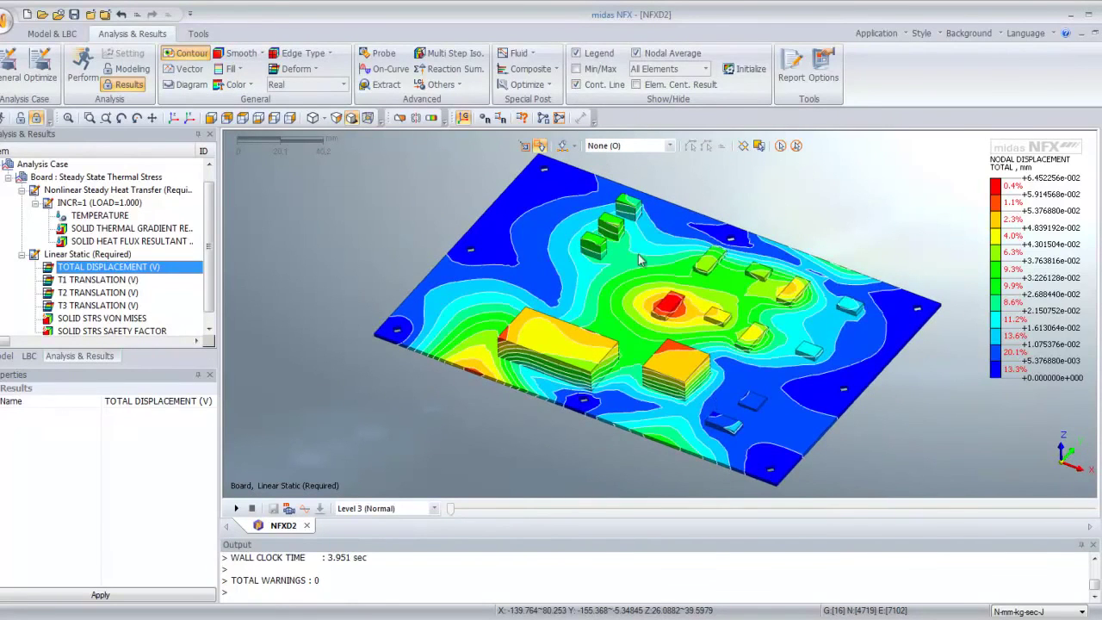
scroll(696, 396, up, 5)
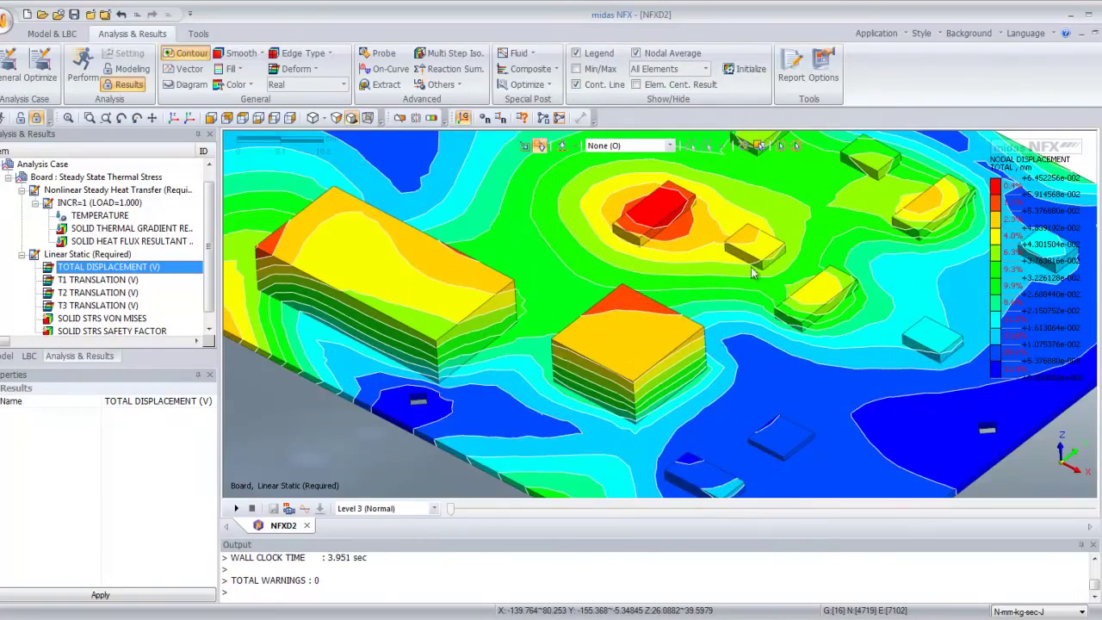
middle_drag(692, 399, 717, 355)
scroll(716, 351, down, 2)
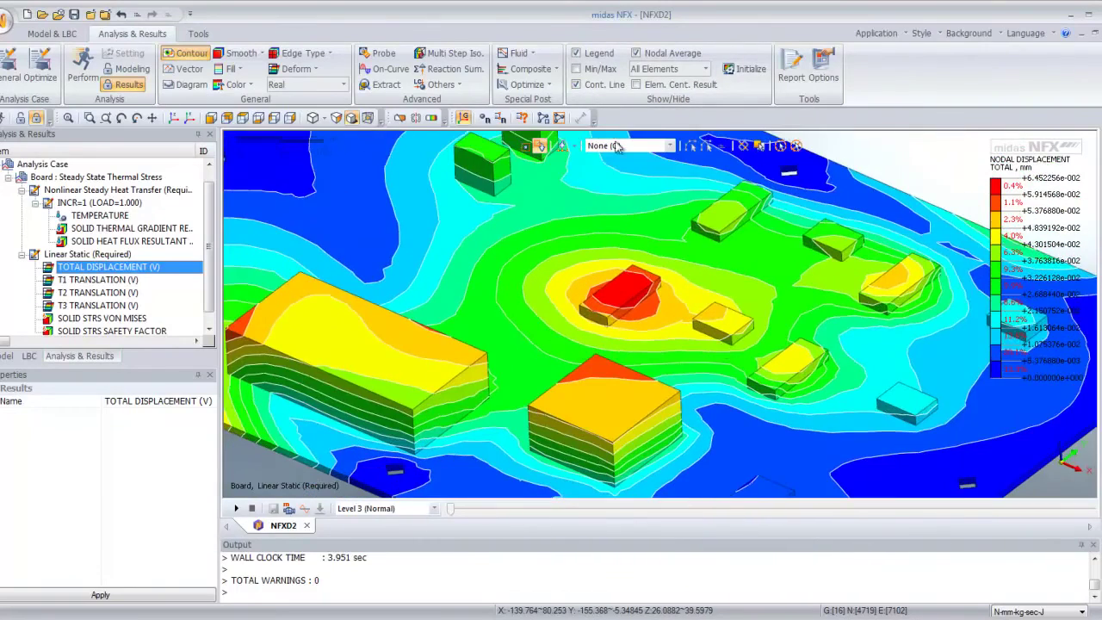
click(576, 84)
middle_drag(529, 418, 600, 407)
scroll(600, 407, down, 4)
Step: Label the displacement extremes, Max 0.0645226 and Min 0, on the board
click(576, 69)
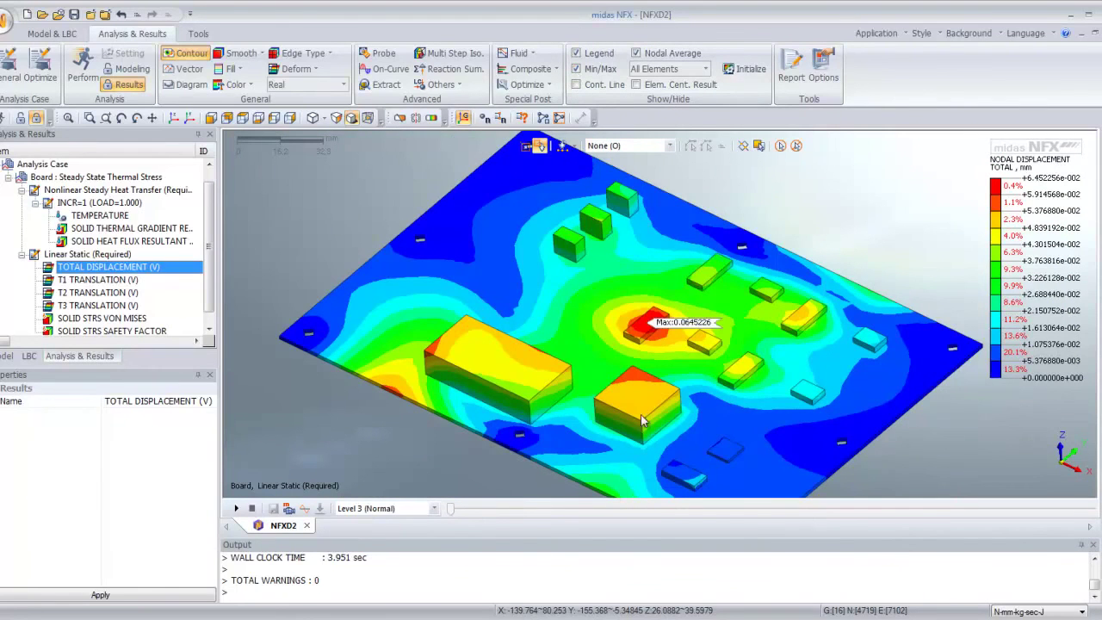
middle_drag(640, 395, 719, 346)
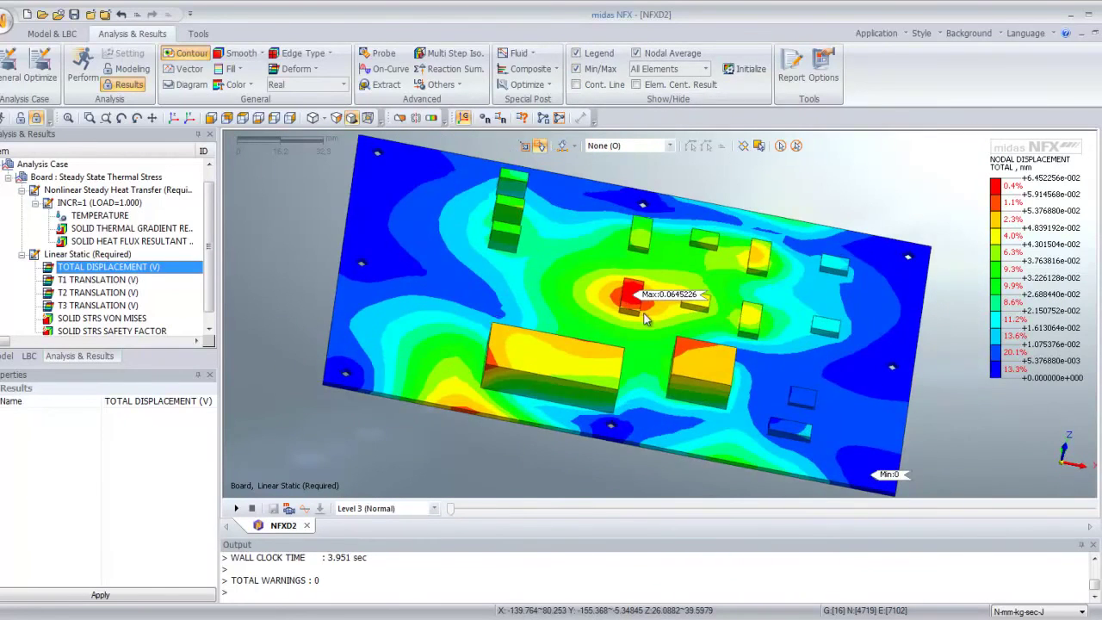
middle_drag(643, 314, 600, 354)
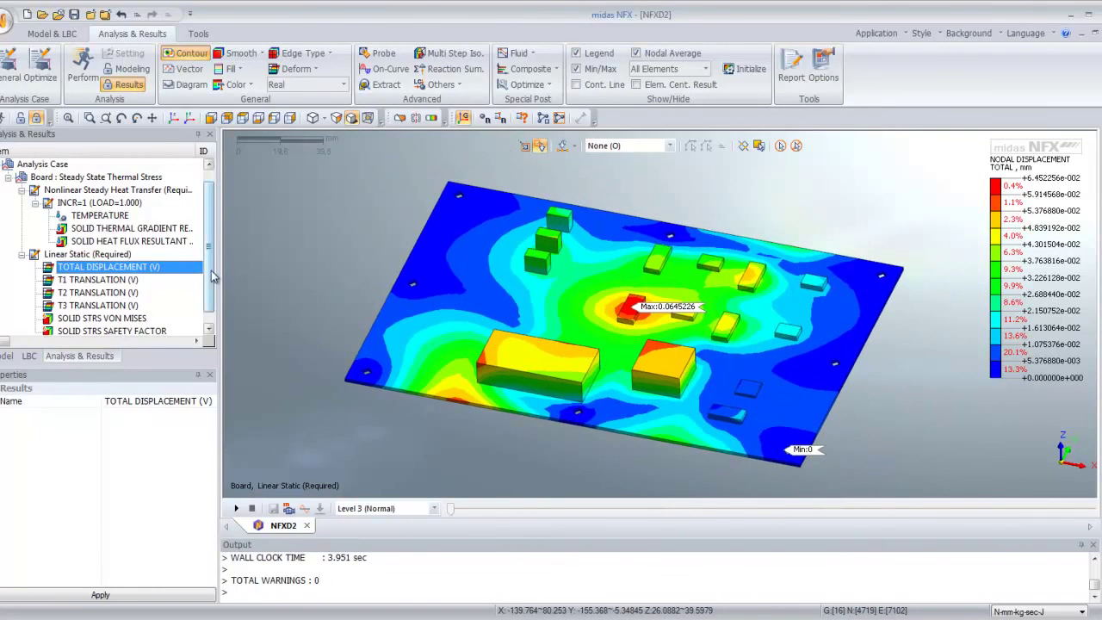
scroll(211, 277, down, 1)
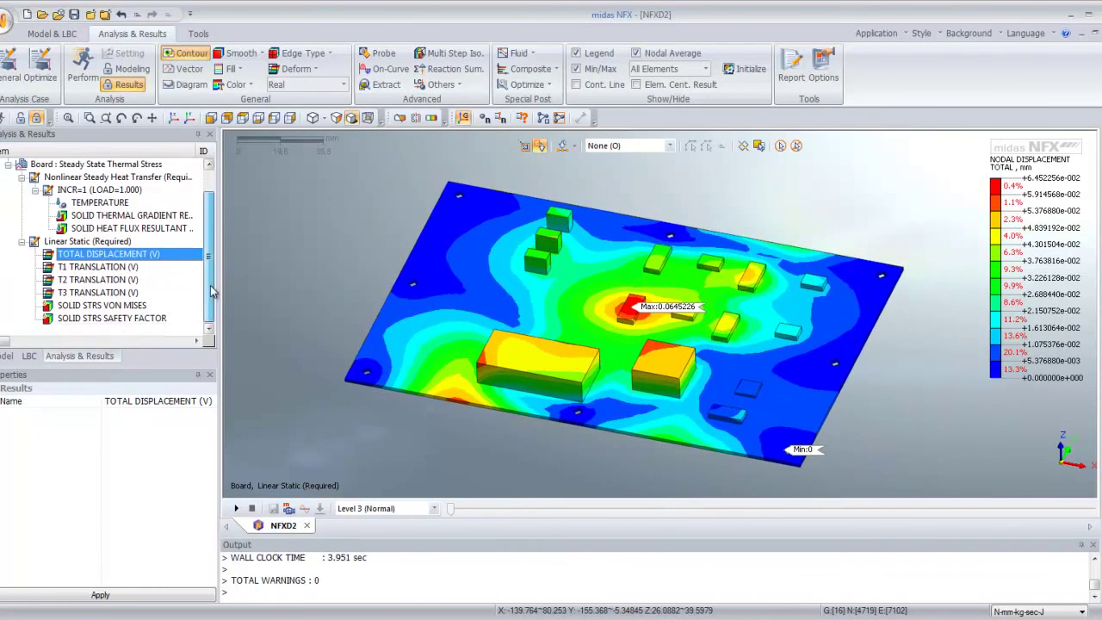
Step: Display the solid von Mises stress contour, Max 294.625 and Min 1.25611 N/mm²
click(118, 308)
mouse_move(530, 442)
middle_down()
mouse_move(539, 372)
mouse_move(518, 442)
mouse_move(524, 434)
middle_up()
middle_drag(641, 375, 686, 364)
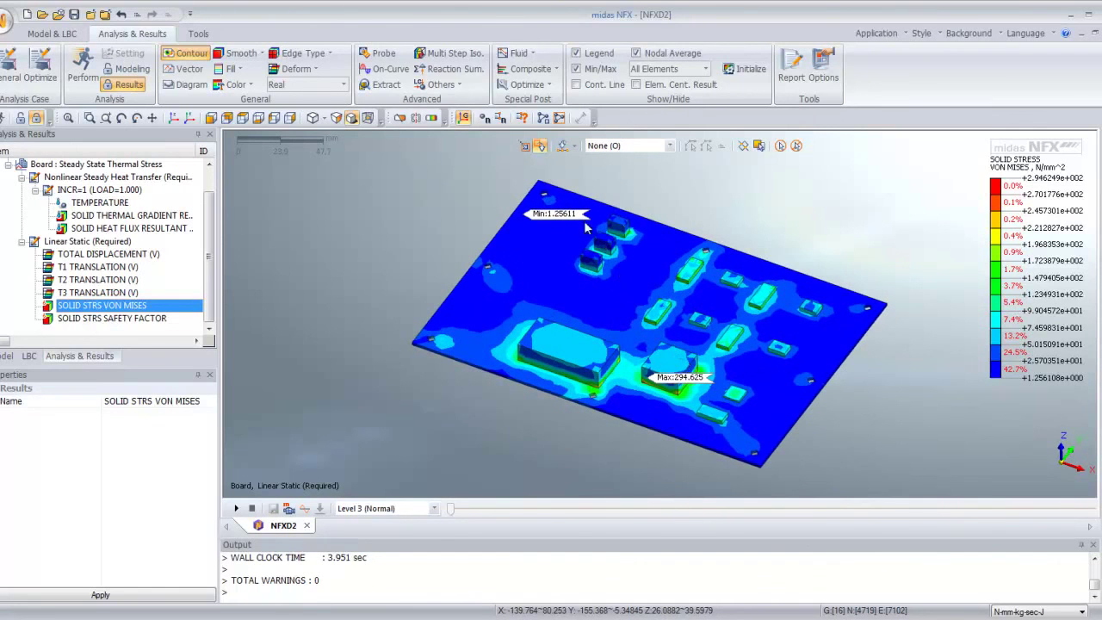
Step: Set up a slice plane in the Z direction, then close the plane definition and slice panel
click(404, 118)
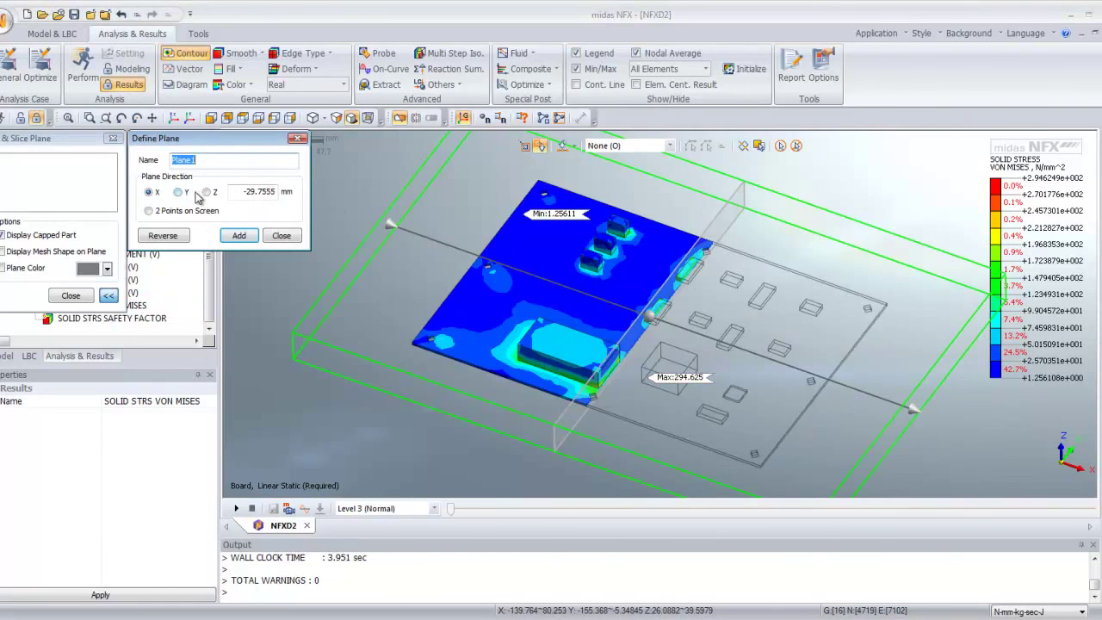
click(206, 192)
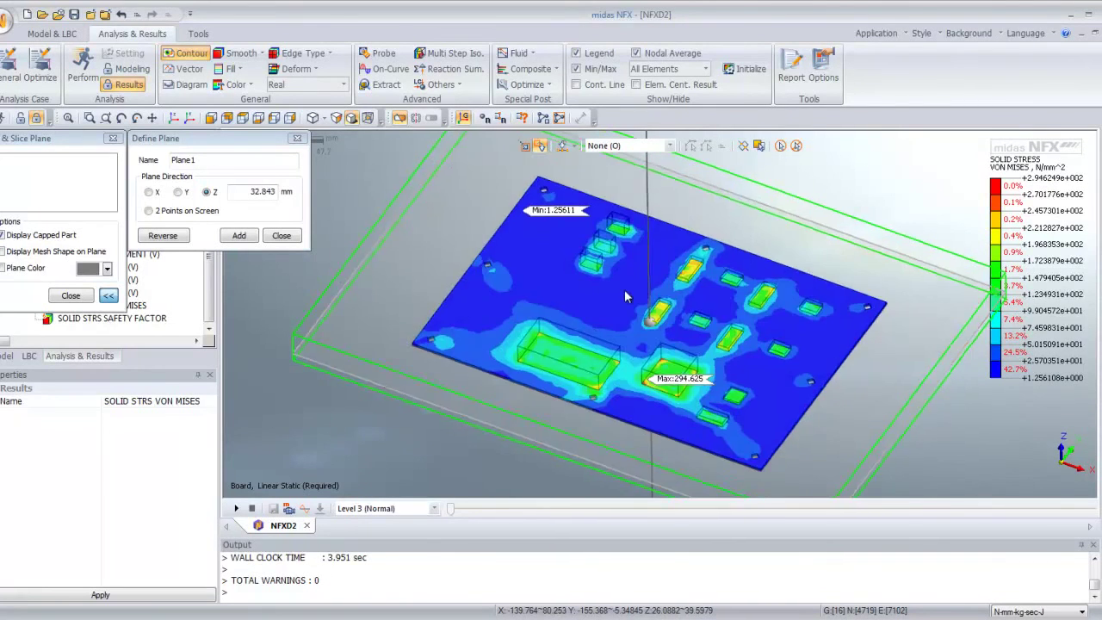
click(297, 138)
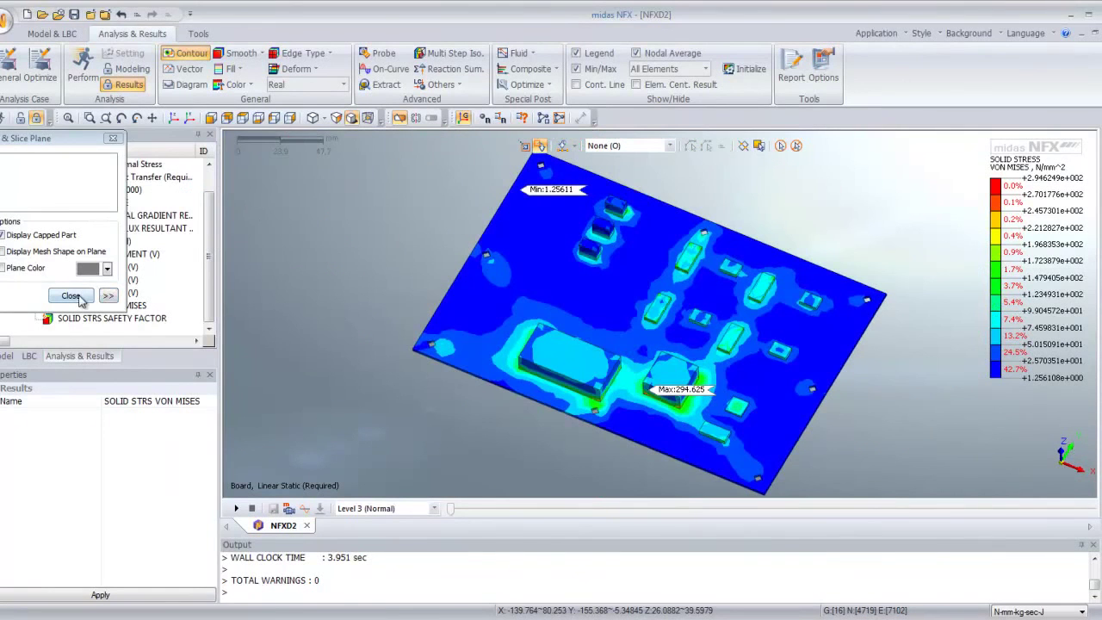
click(76, 295)
Step: In the Model tree's Geometry list, hide Board.sldasm parts 15 down to 9
click(7, 356)
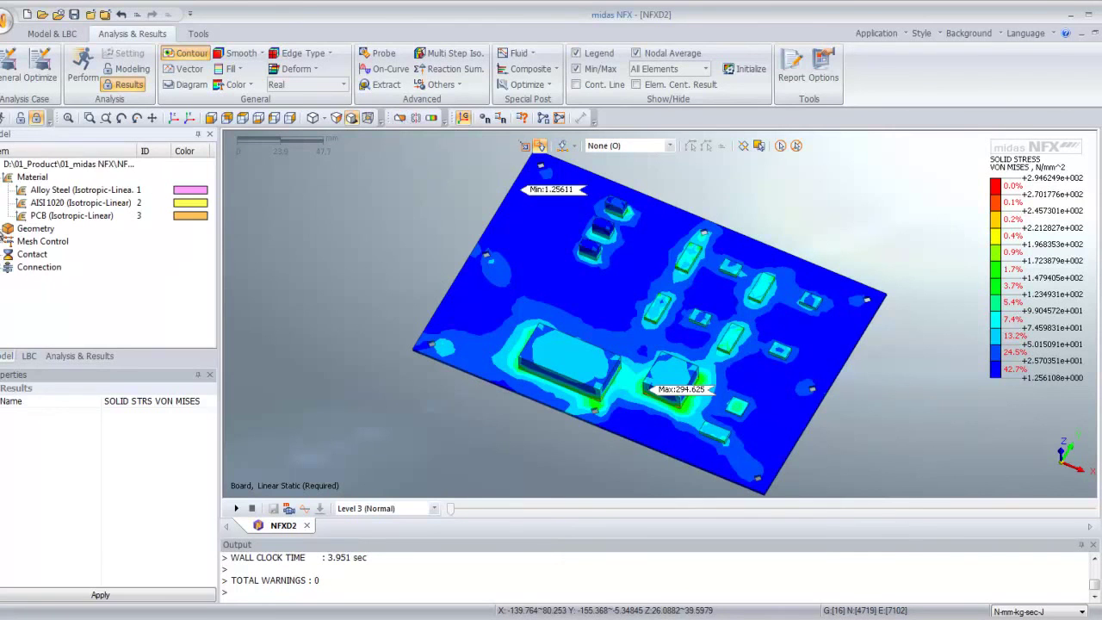
click(3, 228)
click(22, 202)
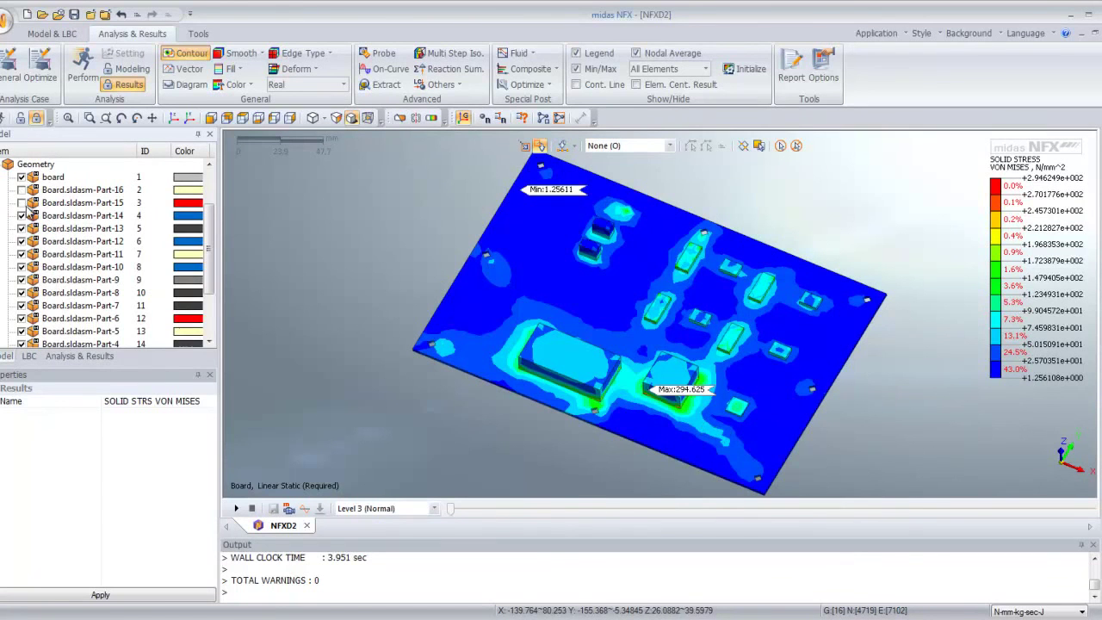
click(22, 215)
click(22, 228)
click(22, 241)
click(21, 254)
click(22, 267)
click(21, 280)
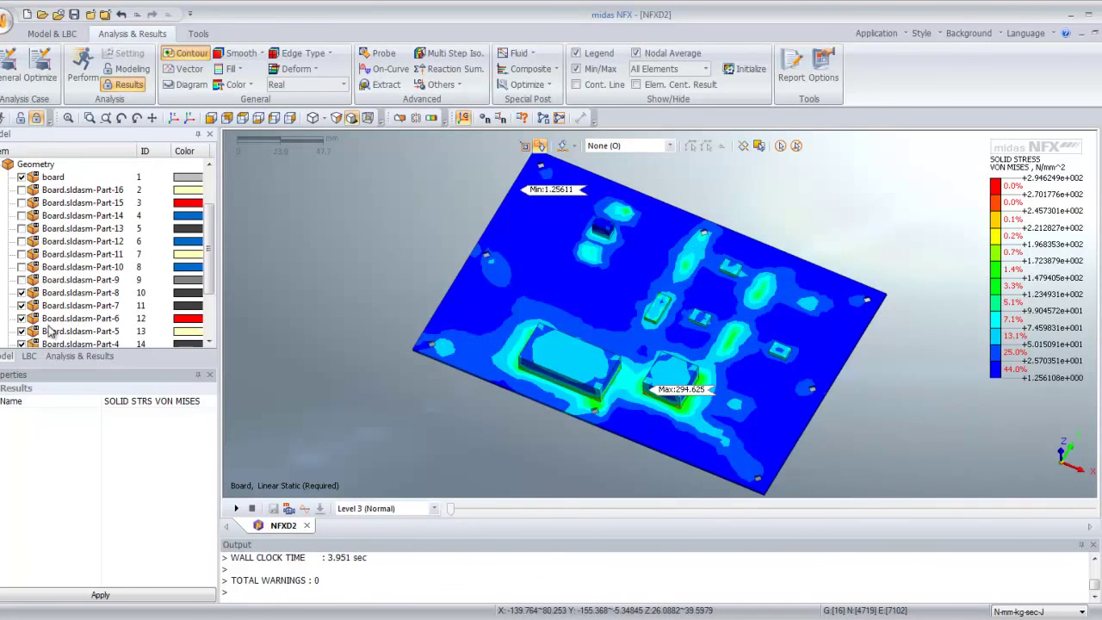
Step: Hide all remaining components so only the board shows, peaking at 187.908
right_click(50, 173)
click(69, 184)
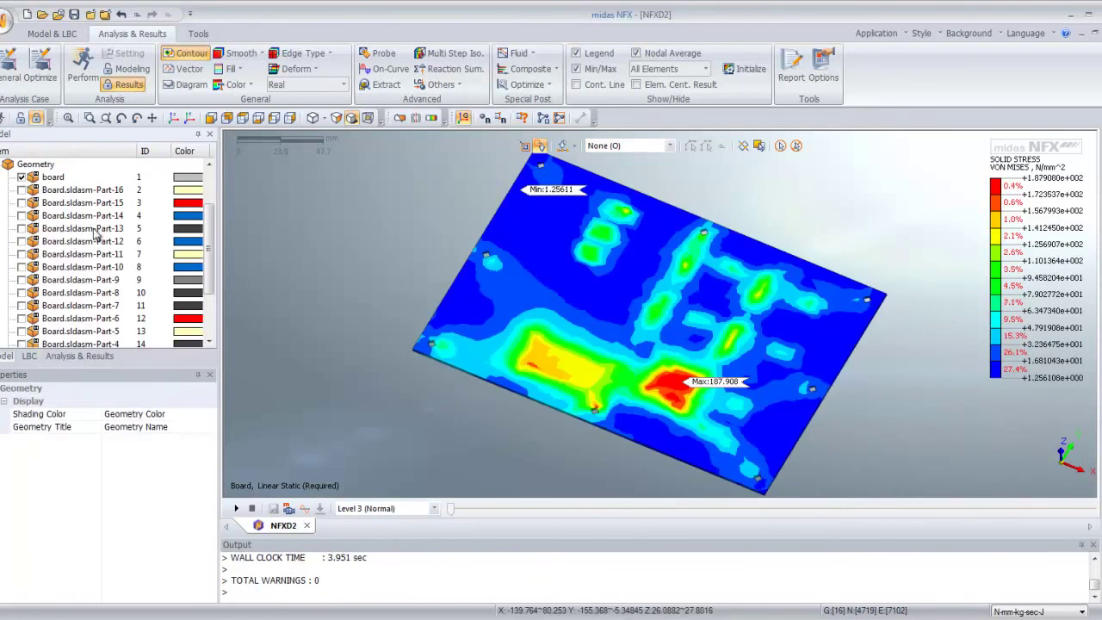
middle_drag(595, 353, 774, 292)
middle_drag(531, 263, 582, 330)
Step: Show all sixteen parts again, restoring the von Mises Max of 294.625
right_click(48, 167)
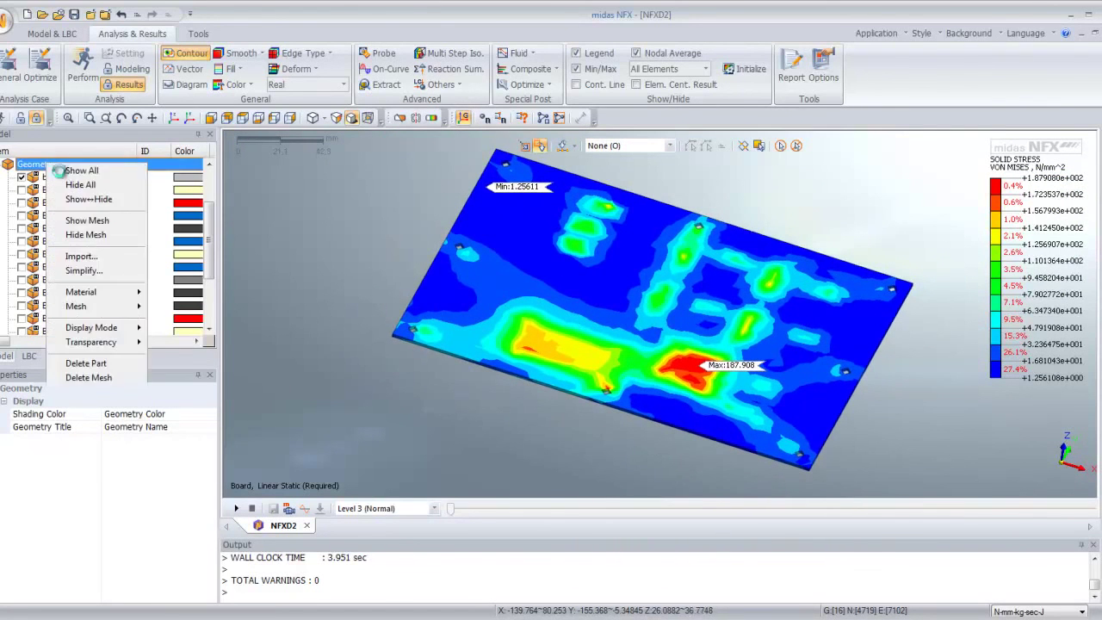
click(79, 170)
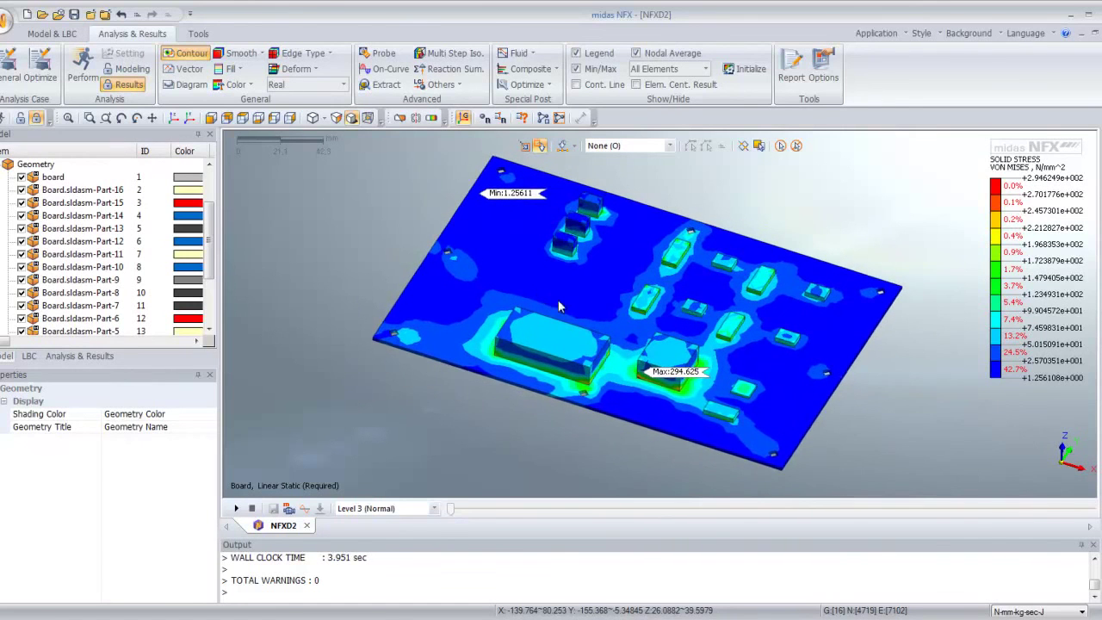
scroll(560, 306, up, 1)
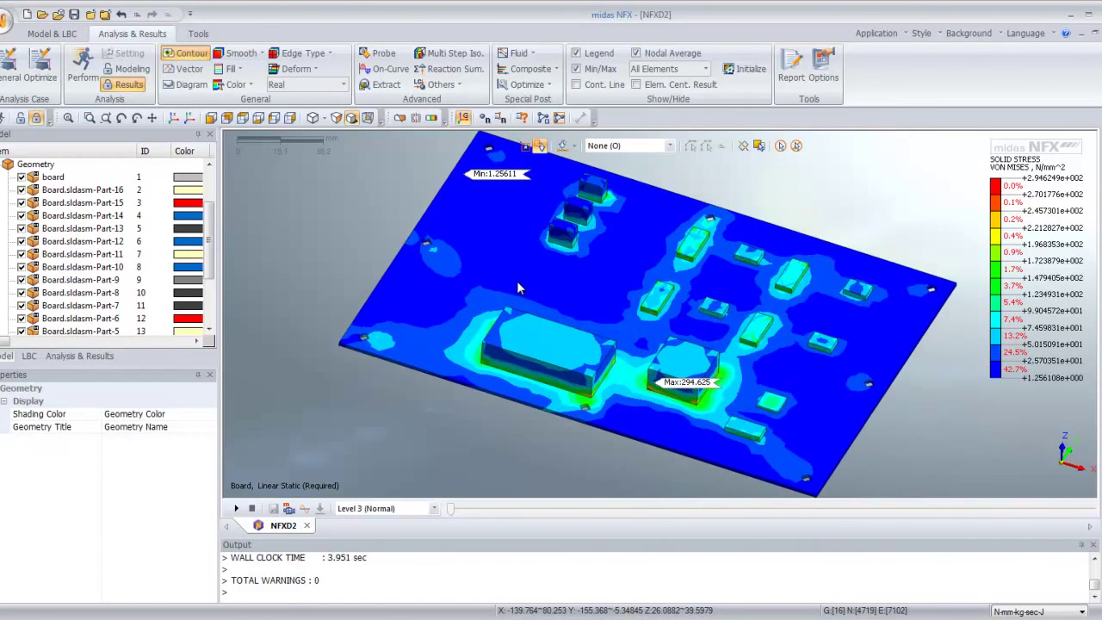